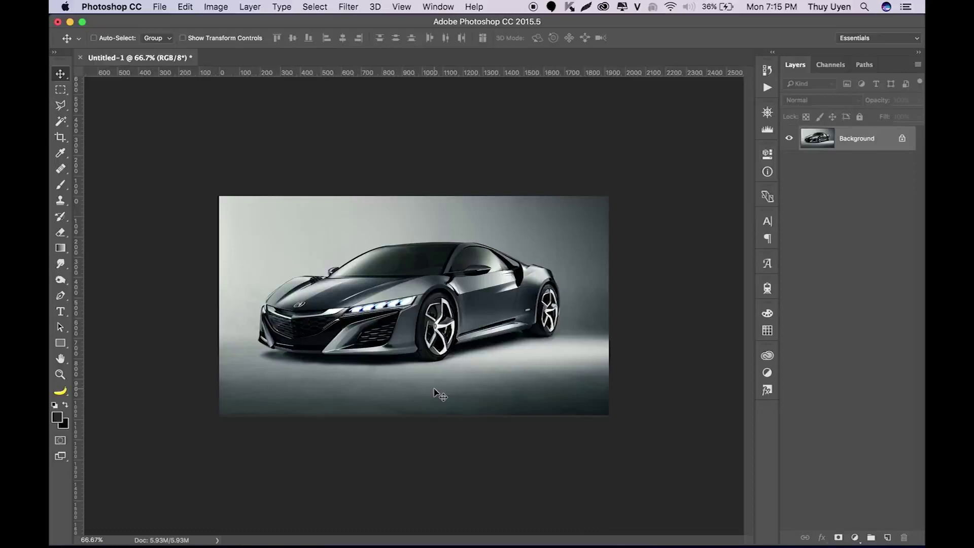
Hide the rulers around the car photo with Cmd+R.
key("super+r")
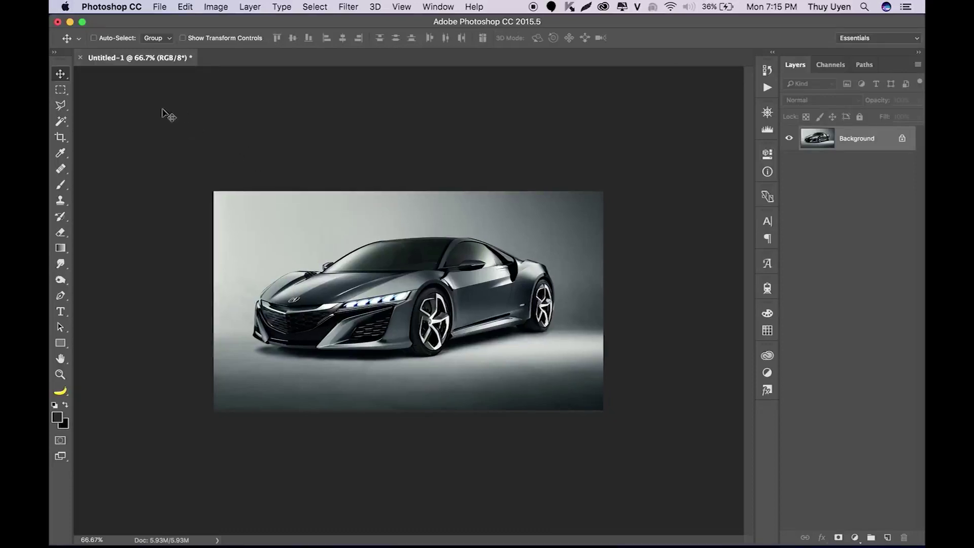
Pick the Magic Wand and select the grey backdrop plus the floor bands below the car.
left_click_drag(63, 124, 100, 135)
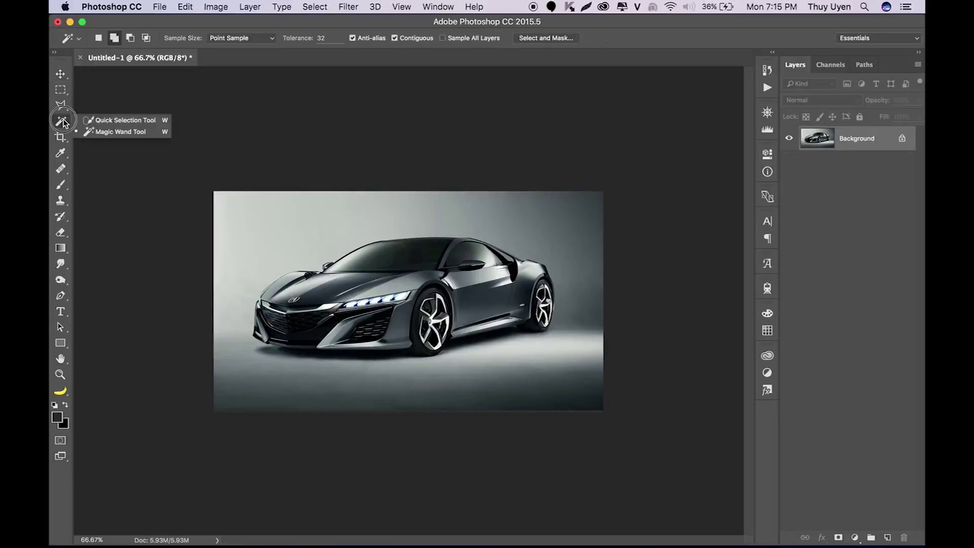
left_click(100, 133)
left_click(275, 231)
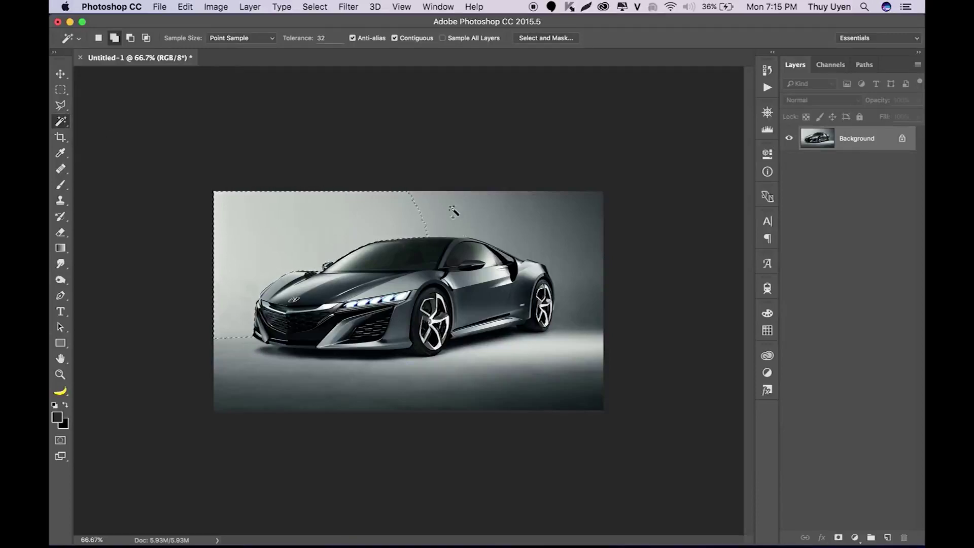
left_click(552, 229)
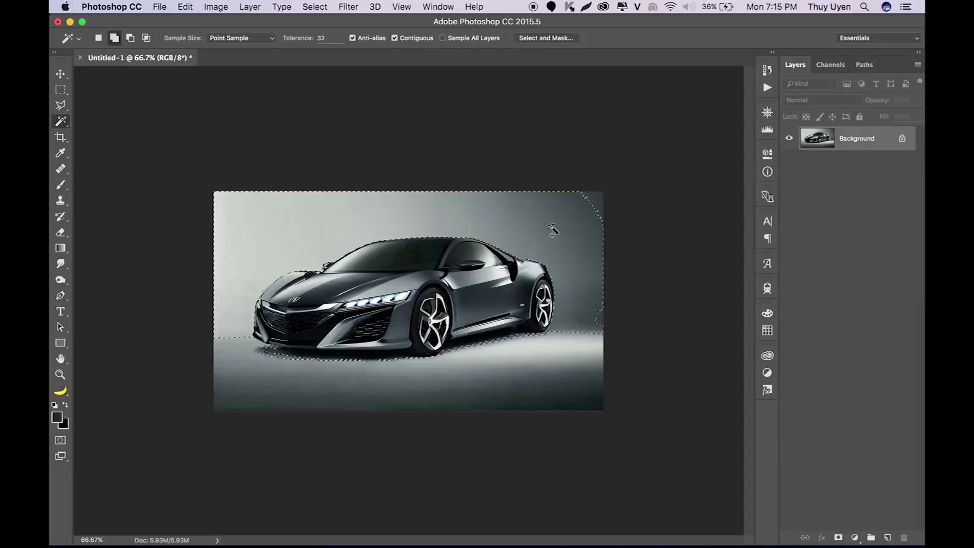
left_click(553, 356)
left_click(537, 394)
Add the remaining lower floor areas to the selection and zoom to check its edge.
left_click(229, 380)
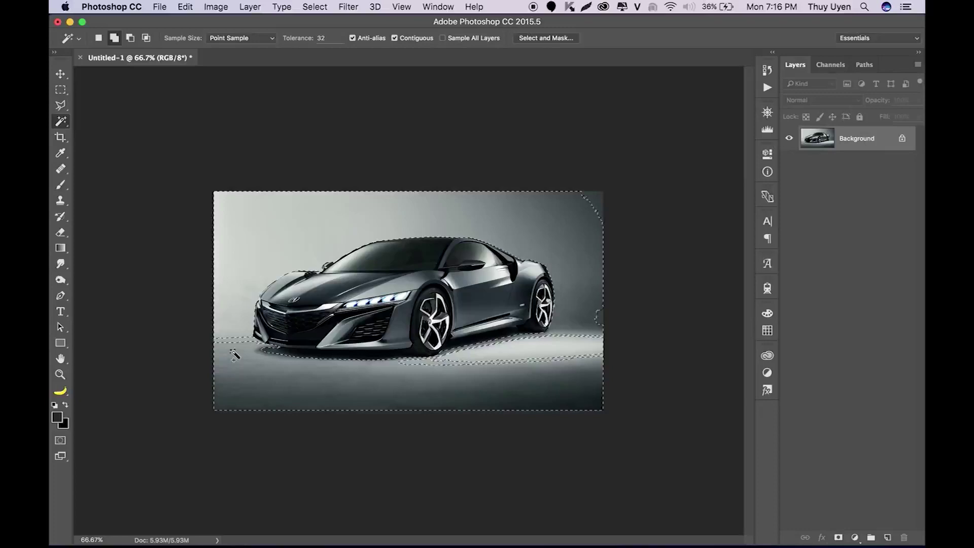
left_click(540, 358)
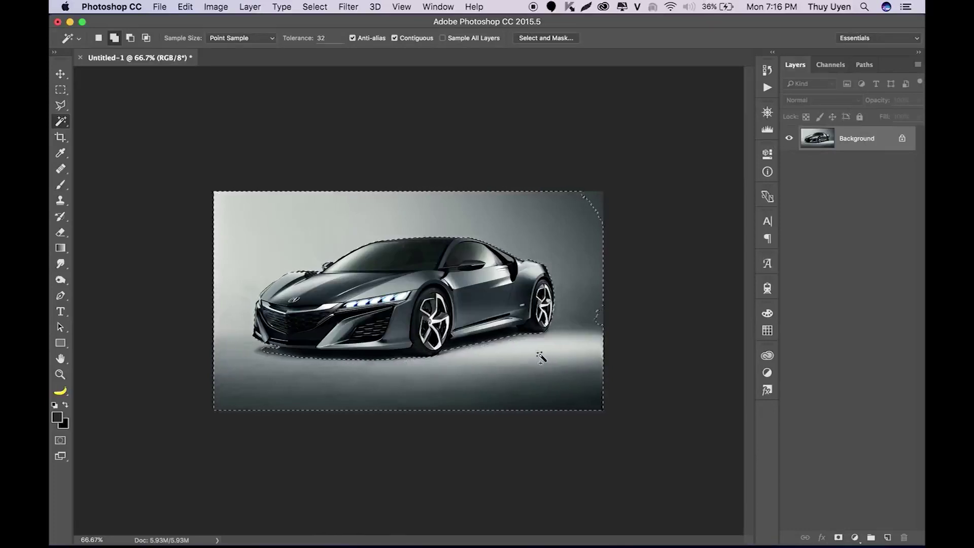
key("ctrl+plus")
key("ctrl+plus")
key("ctrl+plus")
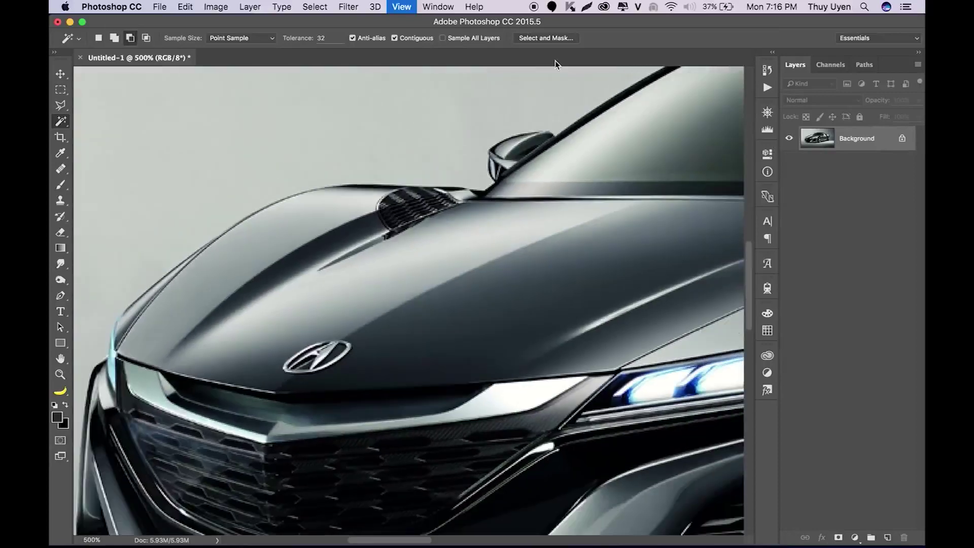
key("ctrl+minus")
key("ctrl+minus")
key("ctrl+minus")
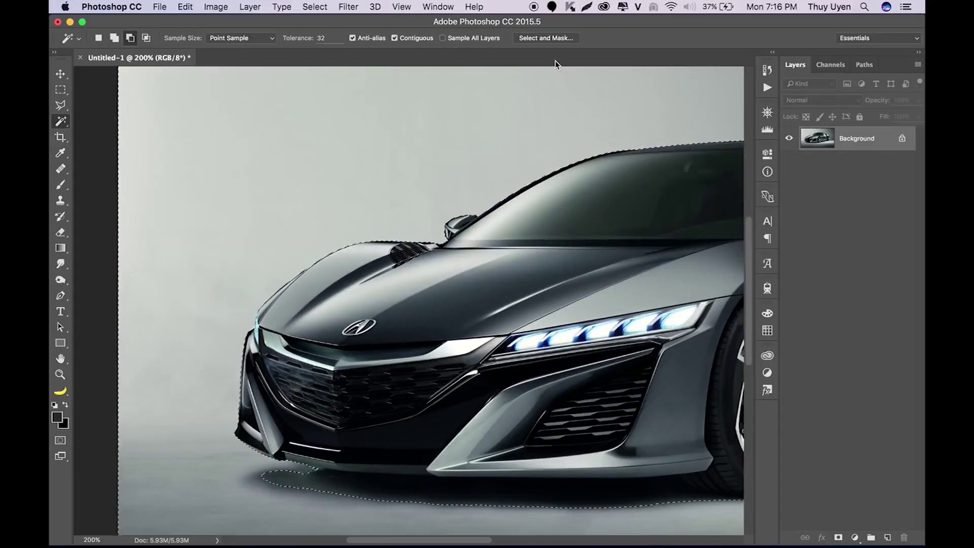
key("ctrl+minus")
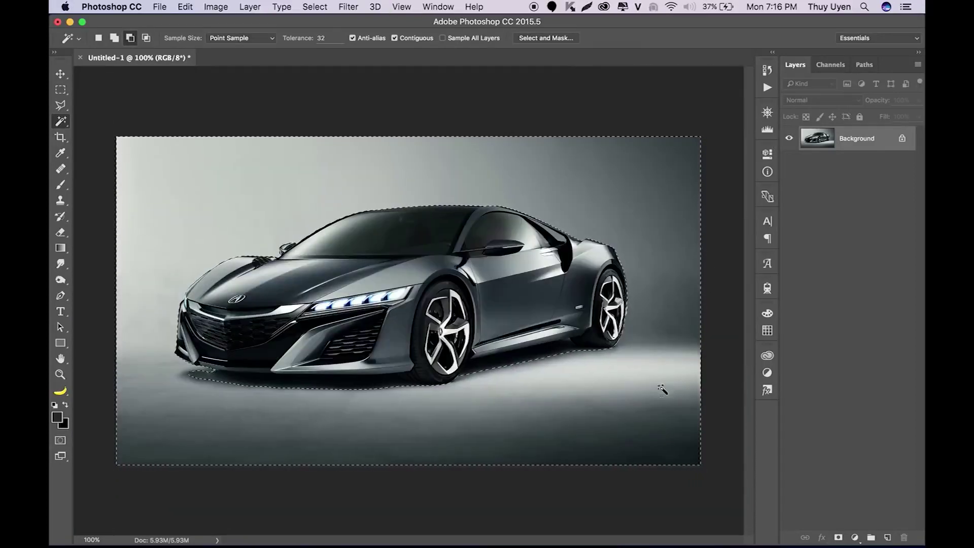
scroll(729, 251, "up", 2)
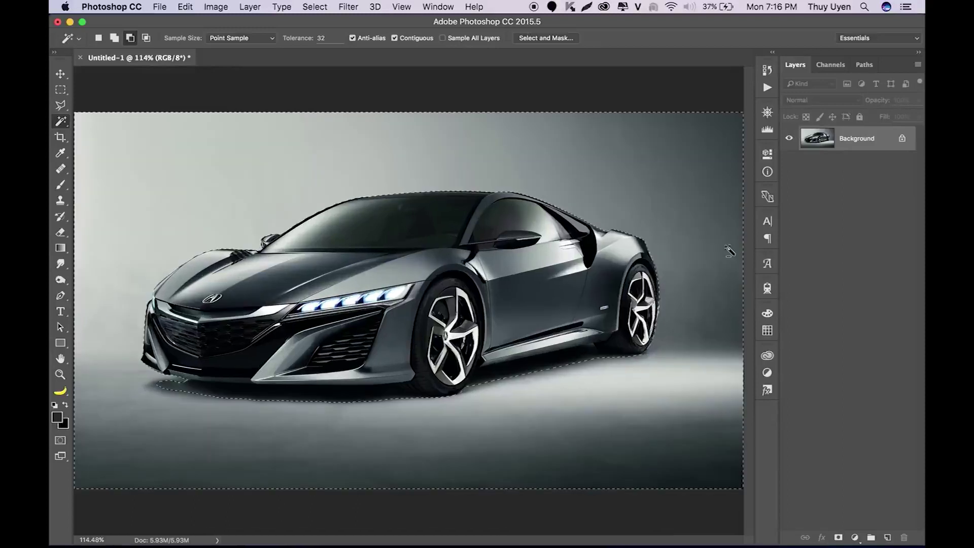
left_click(315, 6)
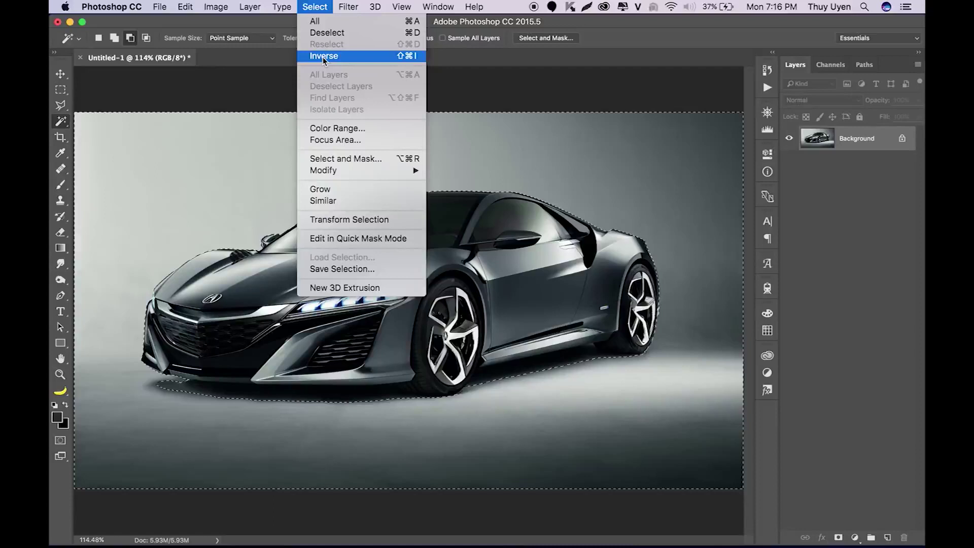
Invert the selection to the car, then zoom in on the front bumper and its shadow.
left_click(412, 57)
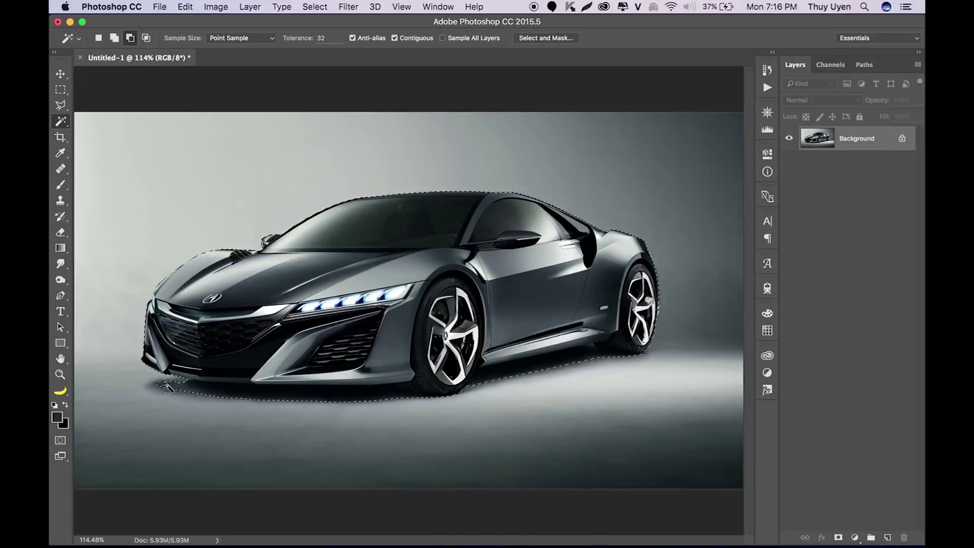
left_click_drag(159, 384, 244, 374)
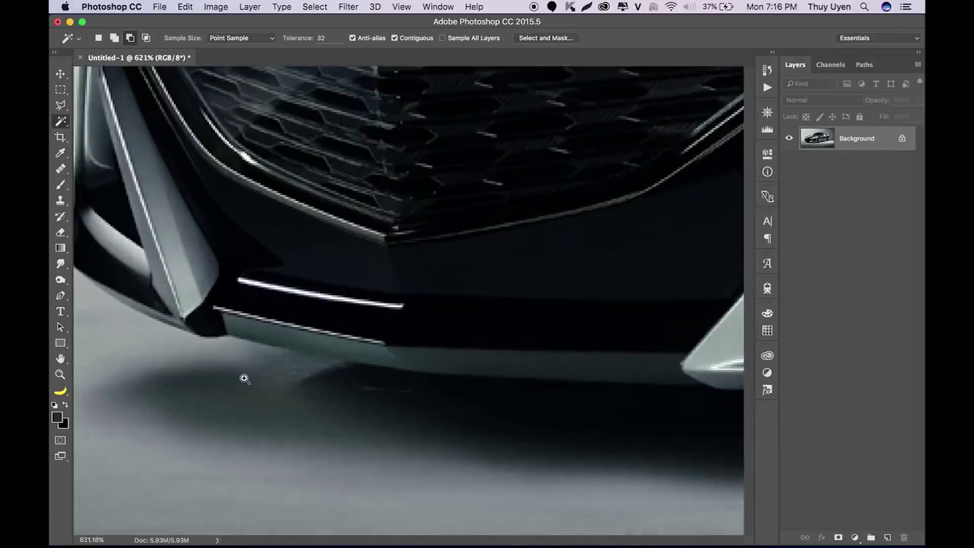
scroll(394, 298, "down", 2)
scroll(394, 299, "left", 1)
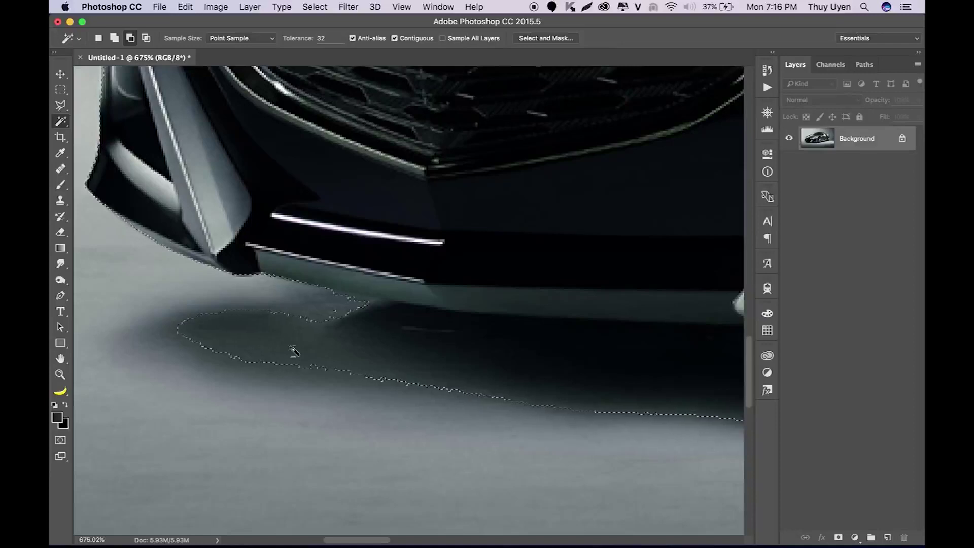
scroll(330, 223, "down", 1)
scroll(329, 224, "right", 1)
scroll(325, 215, "down", 1)
scroll(325, 215, "right", 1)
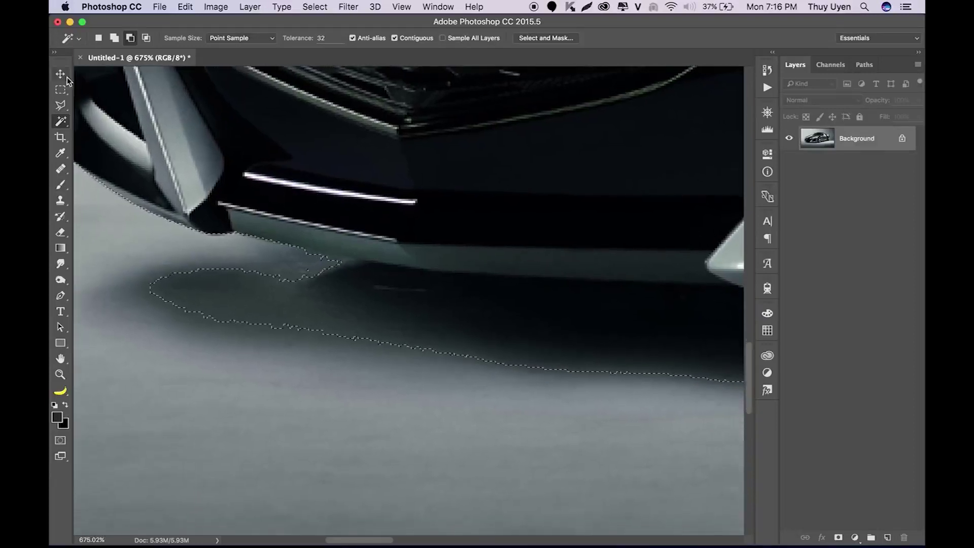
Lasso the front-bumper shadow into the car selection using Add to selection, then zoom out.
left_click(62, 105)
left_click_drag(63, 106, 95, 112)
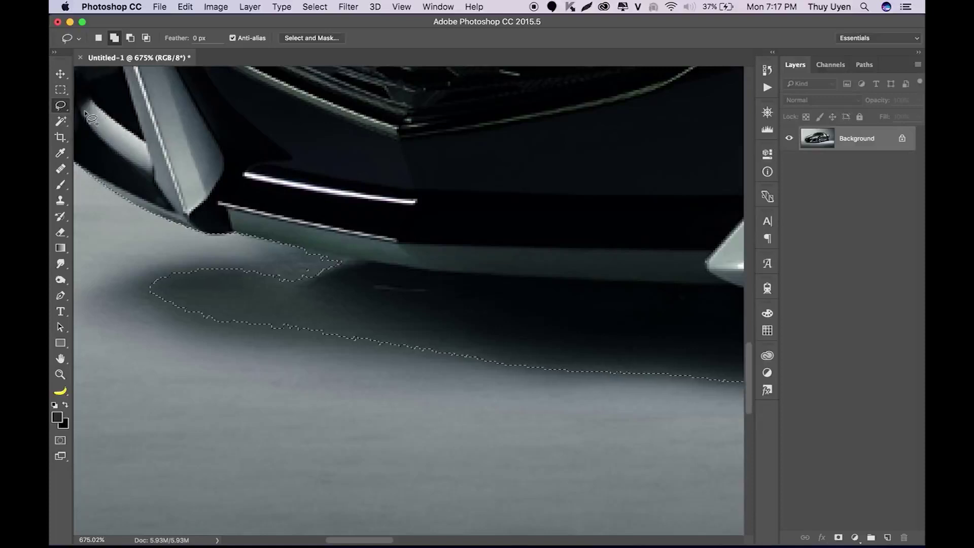
left_click(114, 39)
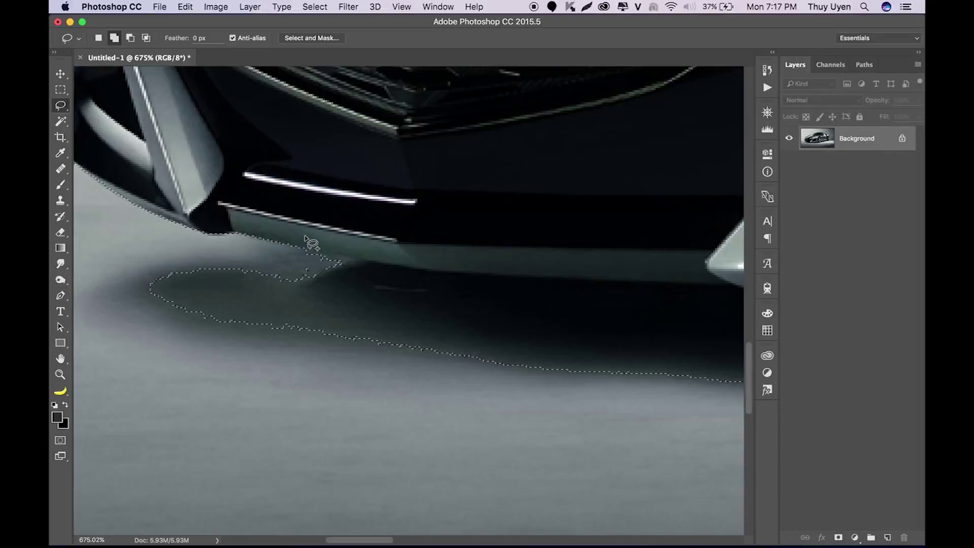
mouse_move(288, 243)
left_mouse_down()
mouse_move(134, 275)
mouse_move(255, 344)
mouse_move(315, 342)
mouse_move(529, 384)
mouse_move(587, 383)
mouse_move(624, 348)
mouse_move(513, 289)
mouse_move(399, 247)
mouse_move(299, 231)
left_mouse_up()
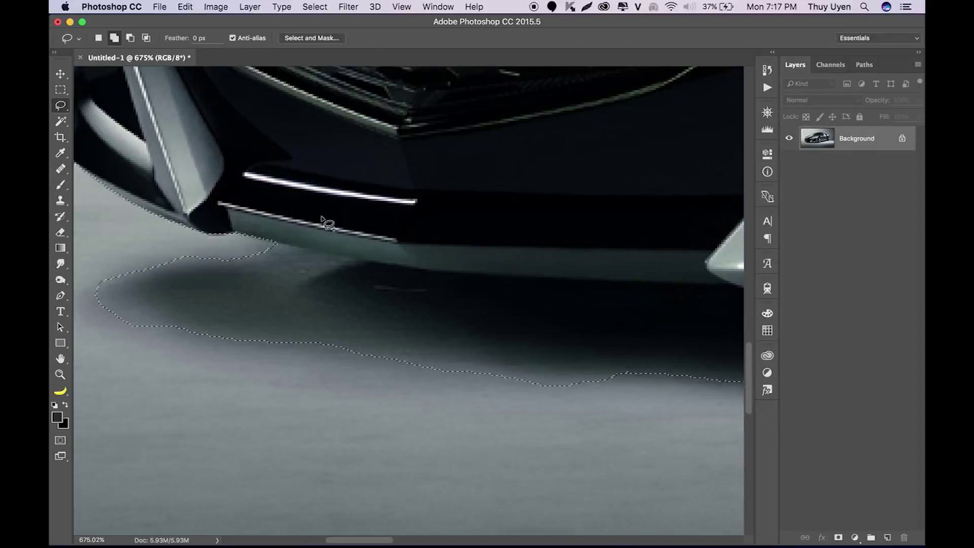
key("super+0")
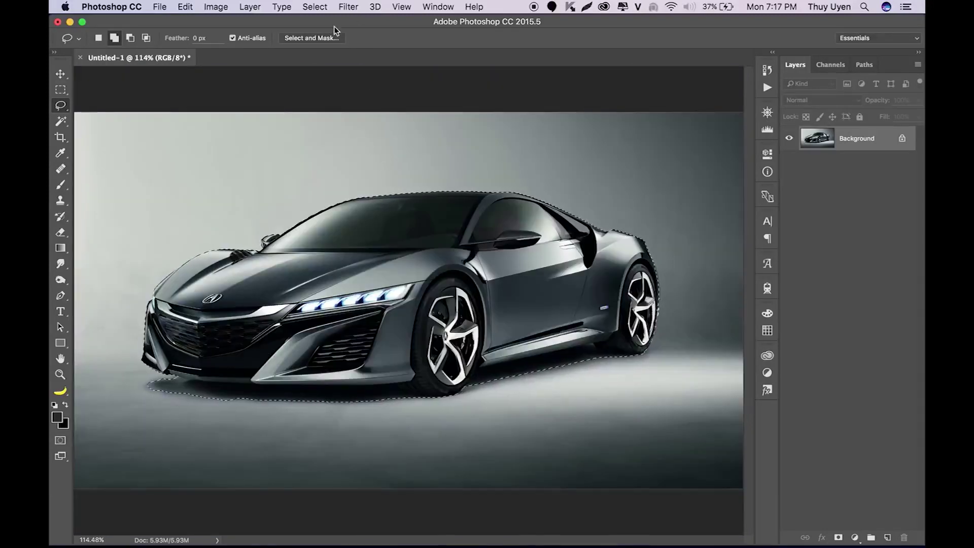
Feather the car selection by 1 pixel through Select > Modify > Feather.
left_click(316, 6)
mouse_move(357, 170)
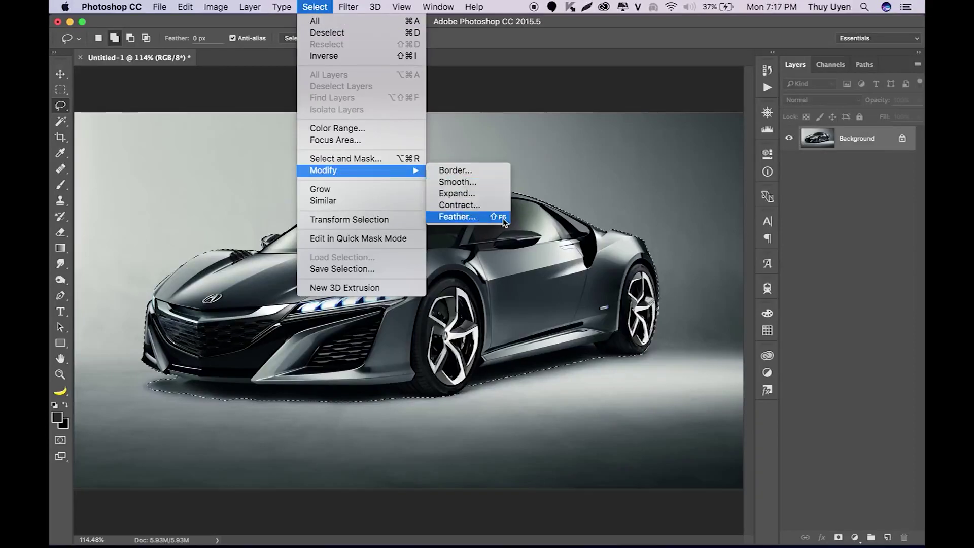
left_click(496, 219)
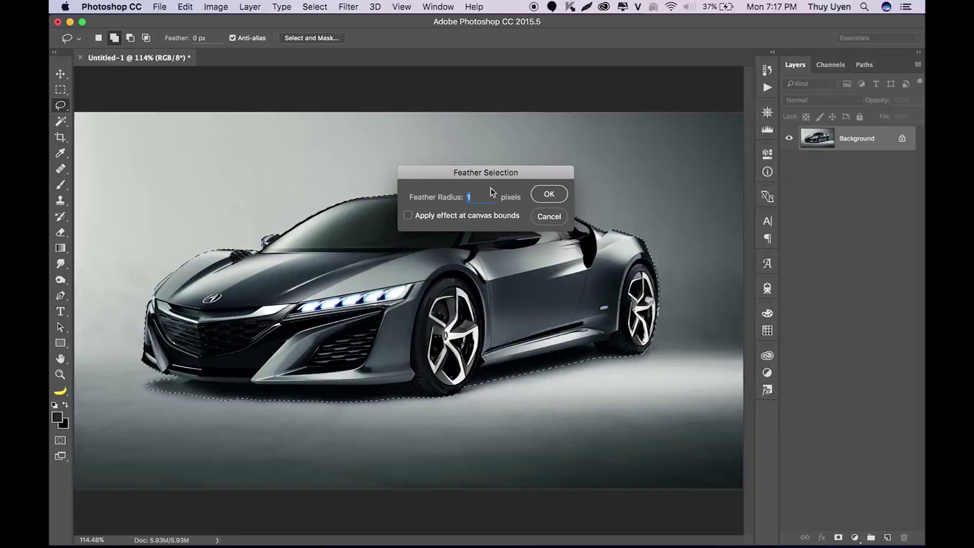
left_click_drag(488, 173, 492, 146)
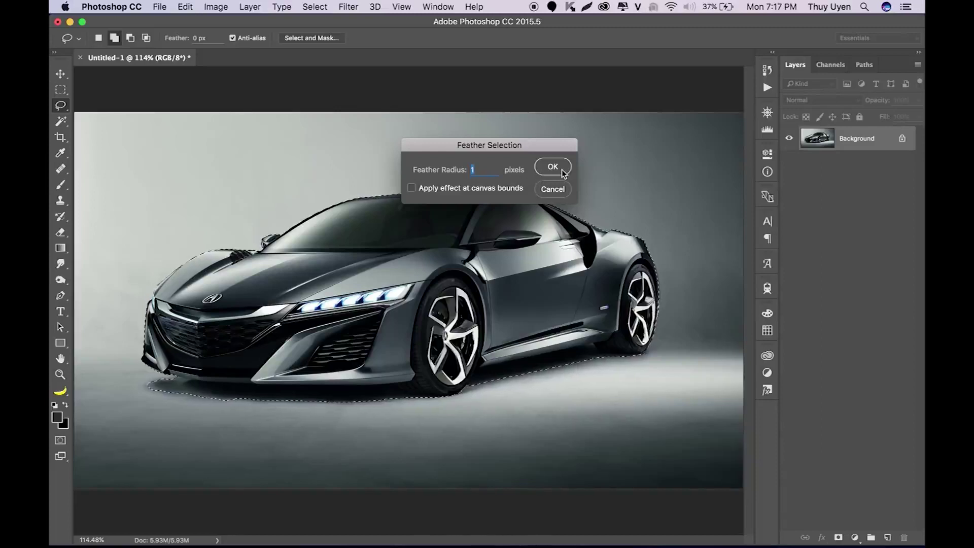
key("Return")
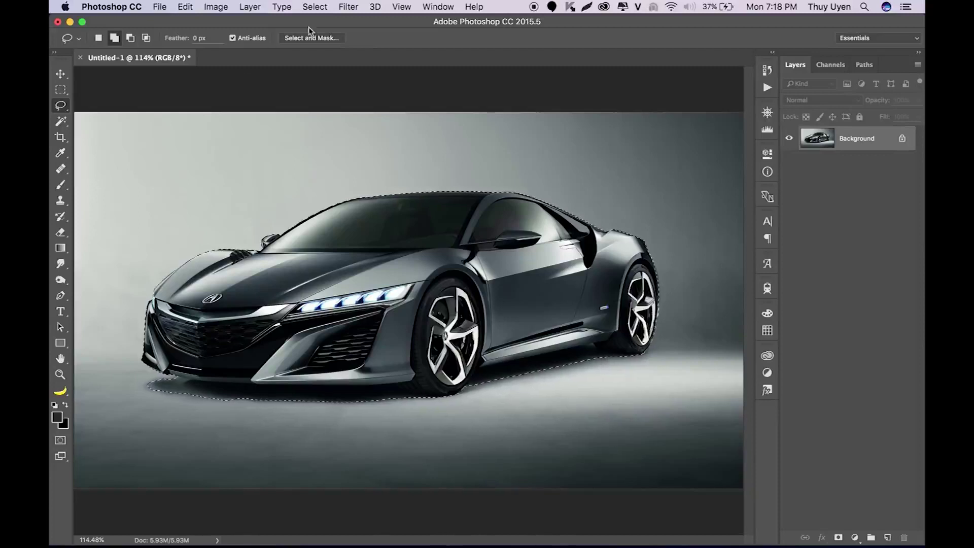
Copy the feathered car onto Layer 1, toggling the Background to check the cut-out.
left_click(250, 7)
mouse_move(304, 22)
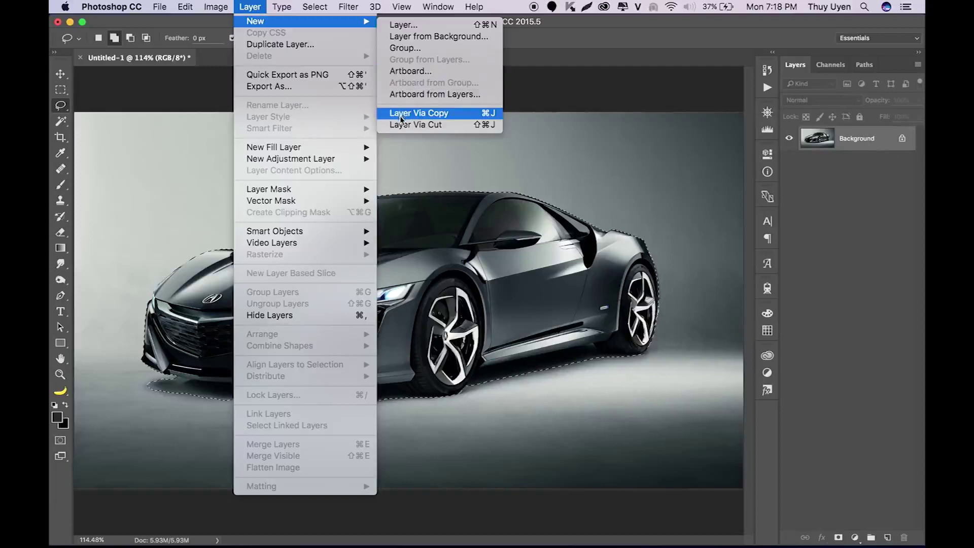
left_click(489, 114)
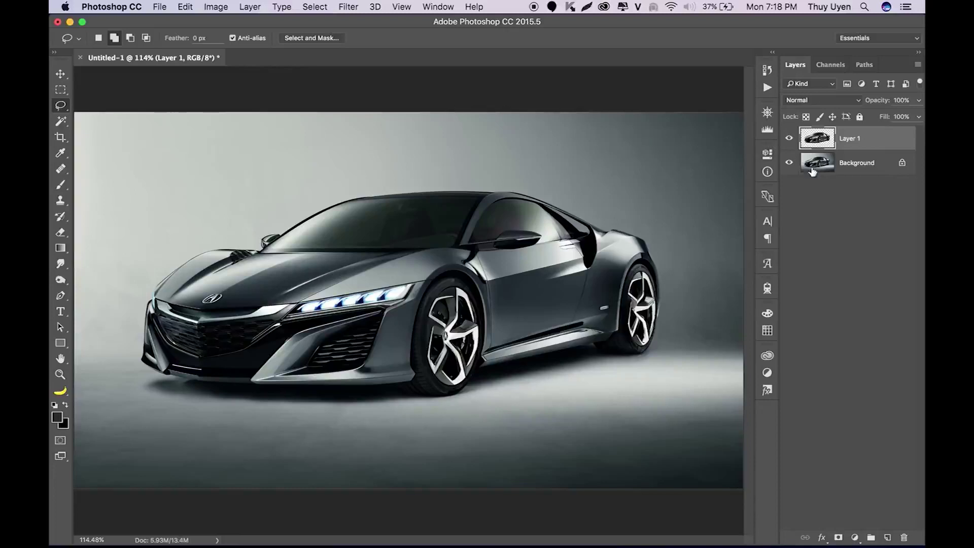
key("v")
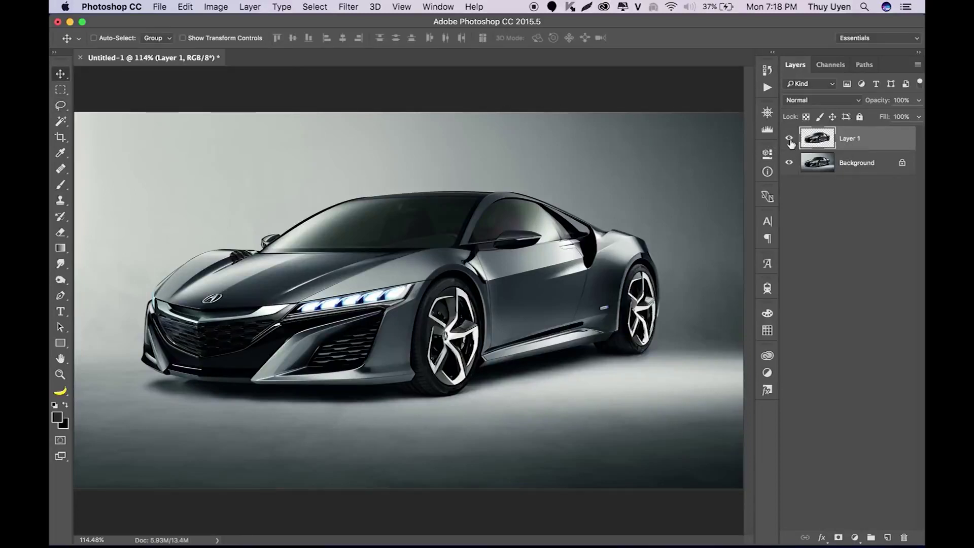
left_click(789, 138, "alt")
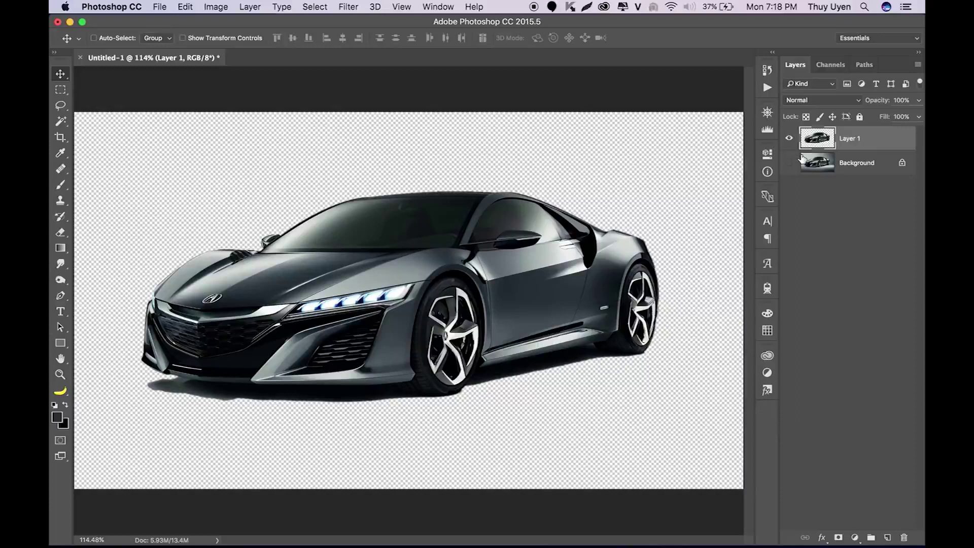
left_click(790, 162)
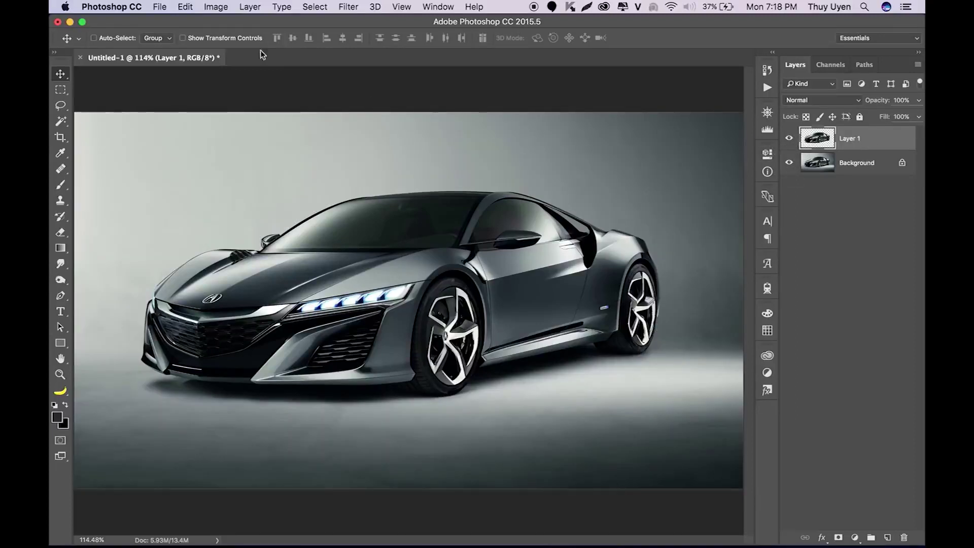
Flip the copied car layer vertically with Free Transform.
left_click(185, 7)
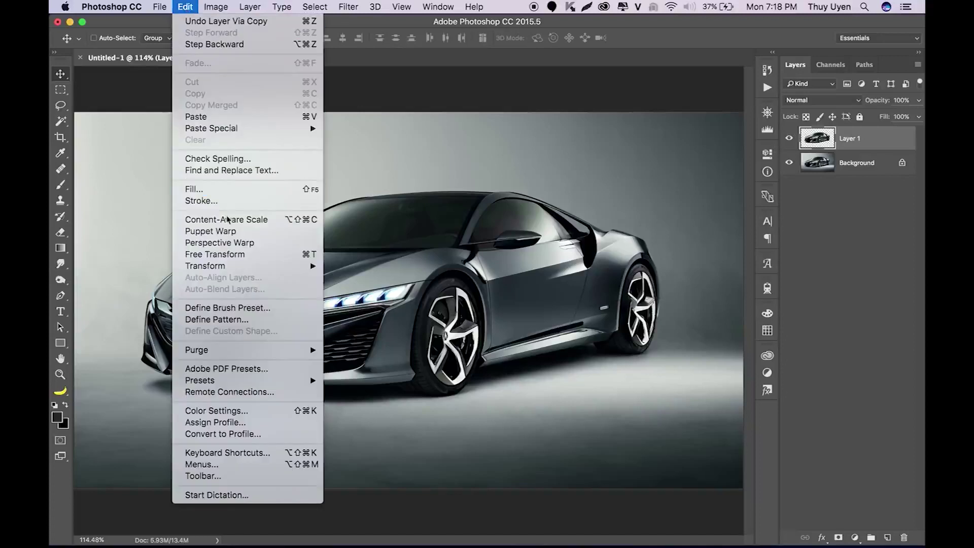
left_click(296, 256)
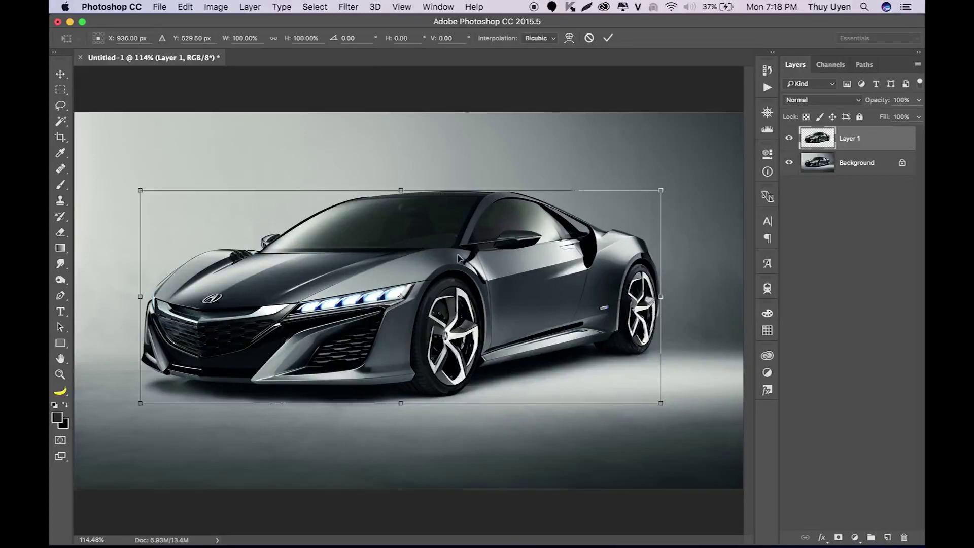
right_click(454, 231)
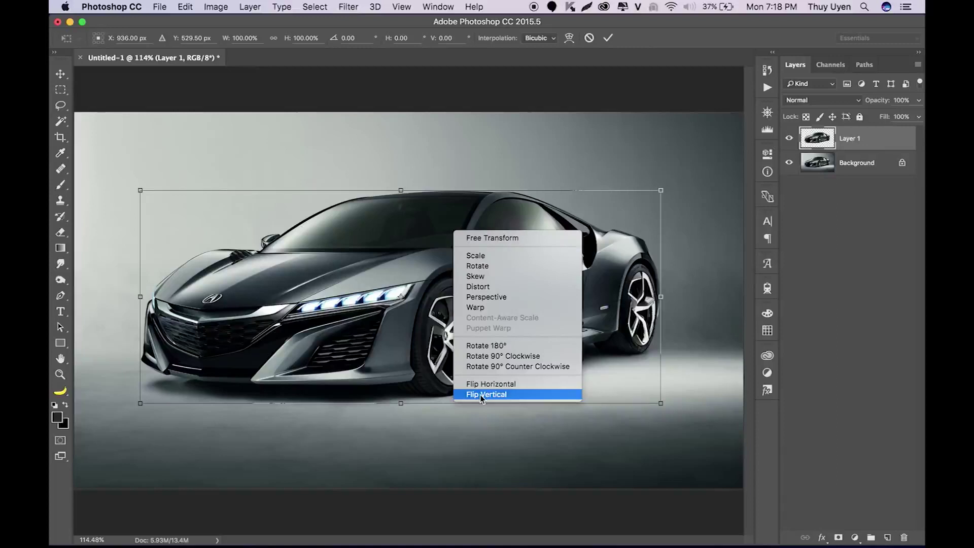
left_click(479, 395)
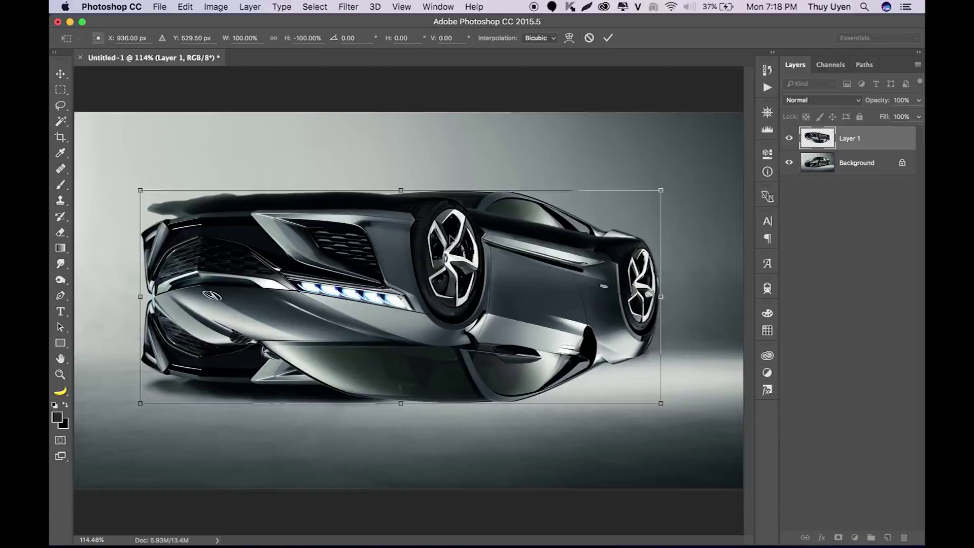
Move the flipped car below the original so it meets the tyres.
mouse_move(490, 264)
left_mouse_down()
mouse_move(474, 425)
mouse_move(487, 445)
left_mouse_up()
left_click_drag(450, 412, 452, 417)
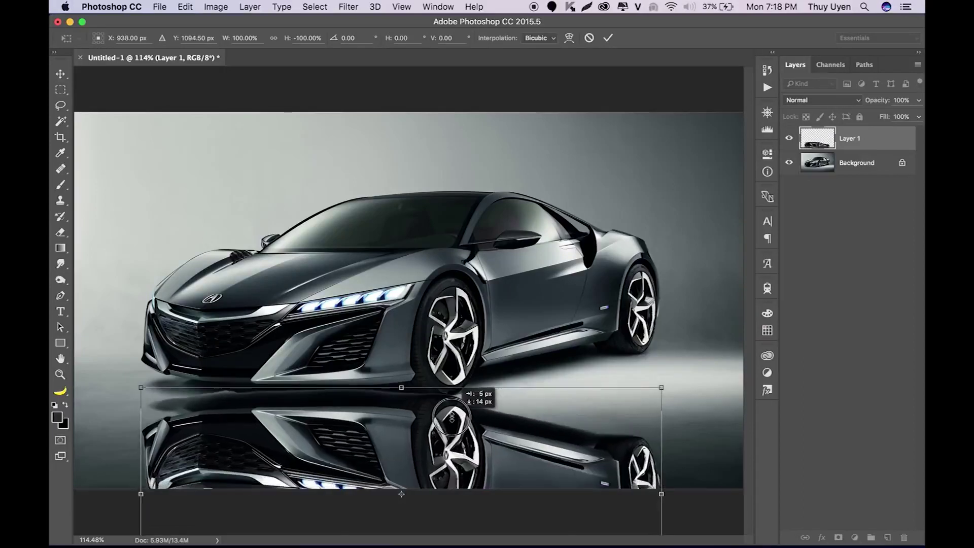
left_click_drag(452, 417, 455, 418)
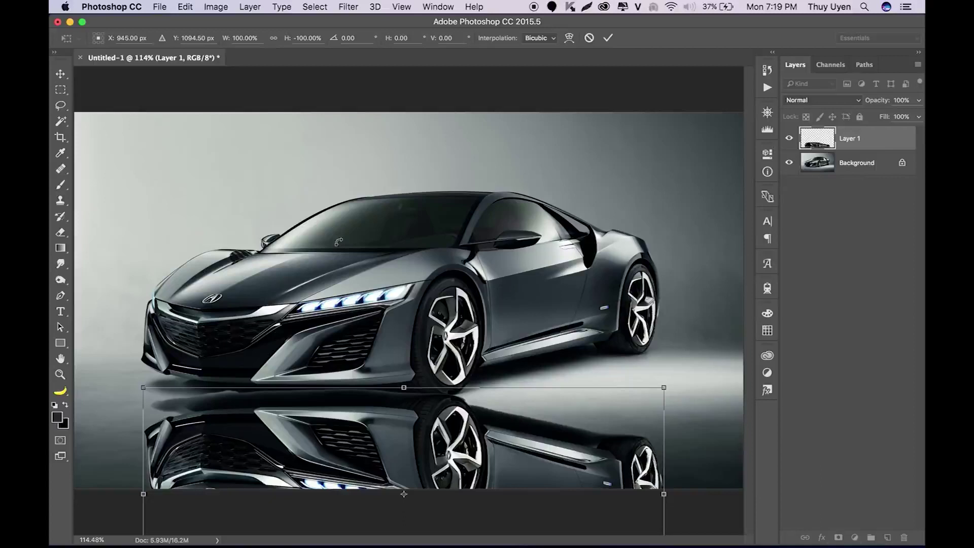
left_click_drag(453, 414, 450, 408)
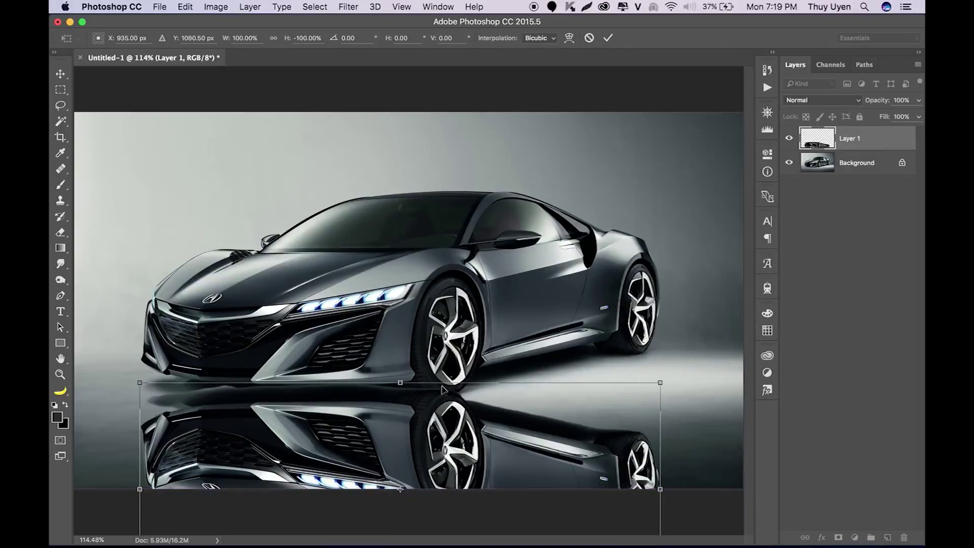
Skew the reflection's right side upward and move it back below the car.
right_click(487, 441)
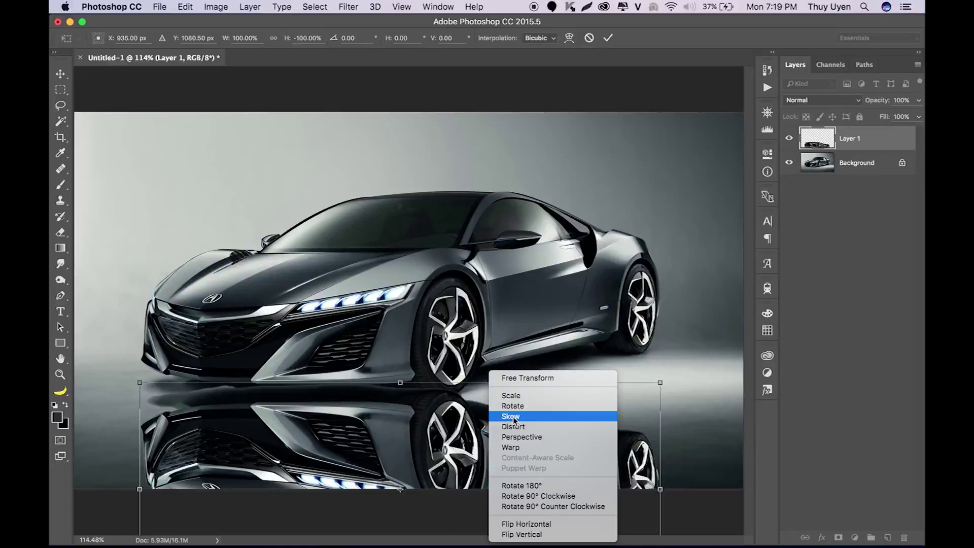
left_click(513, 417)
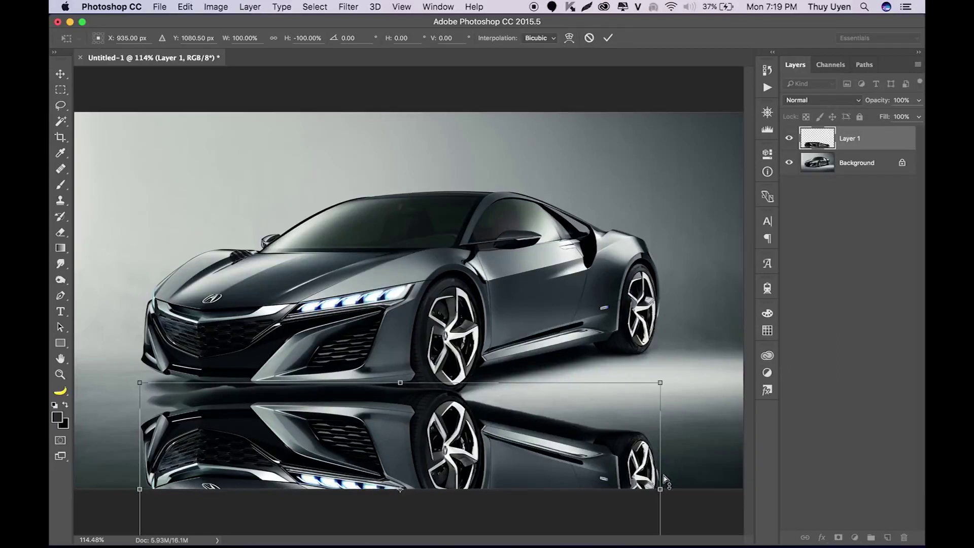
mouse_move(663, 467)
left_mouse_down()
mouse_move(676, 353)
mouse_move(663, 265)
left_mouse_up()
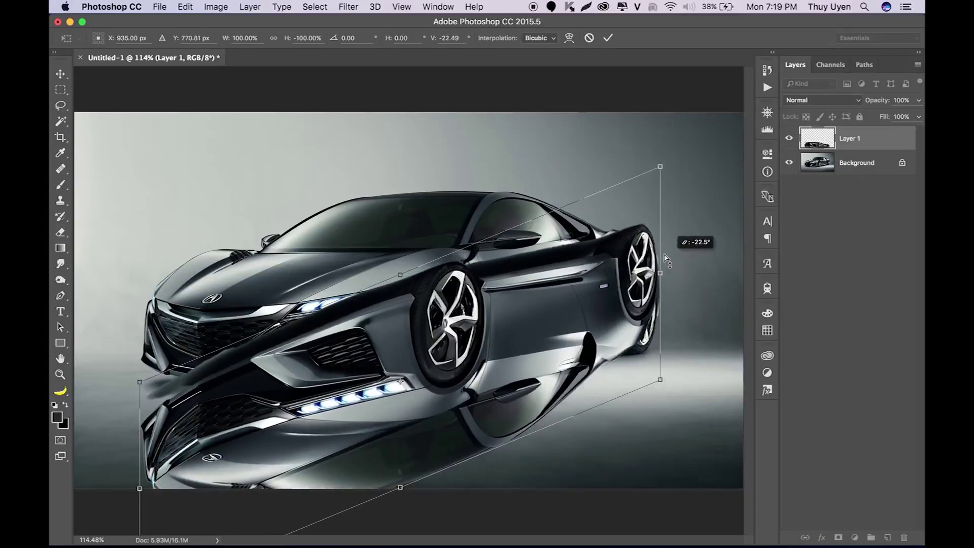
left_click_drag(501, 305, 527, 410)
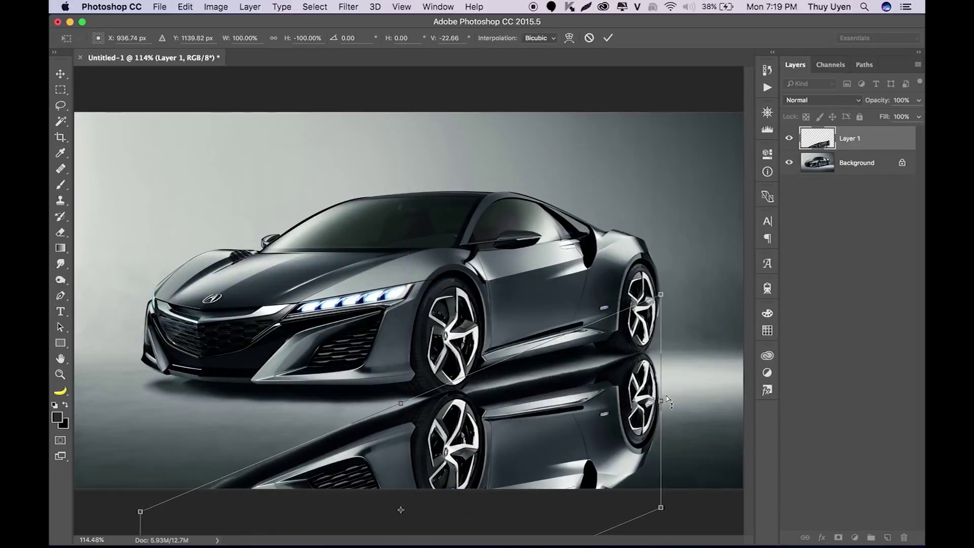
Refine the skew so the mirrored wheels meet the tyres, commit it, and zoom out.
left_click_drag(661, 400, 665, 395)
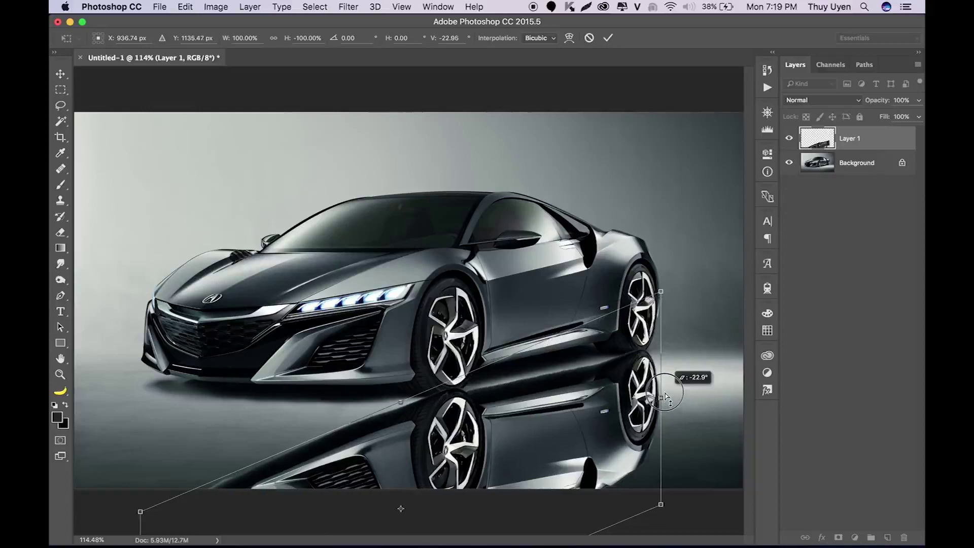
left_click_drag(517, 395, 517, 406)
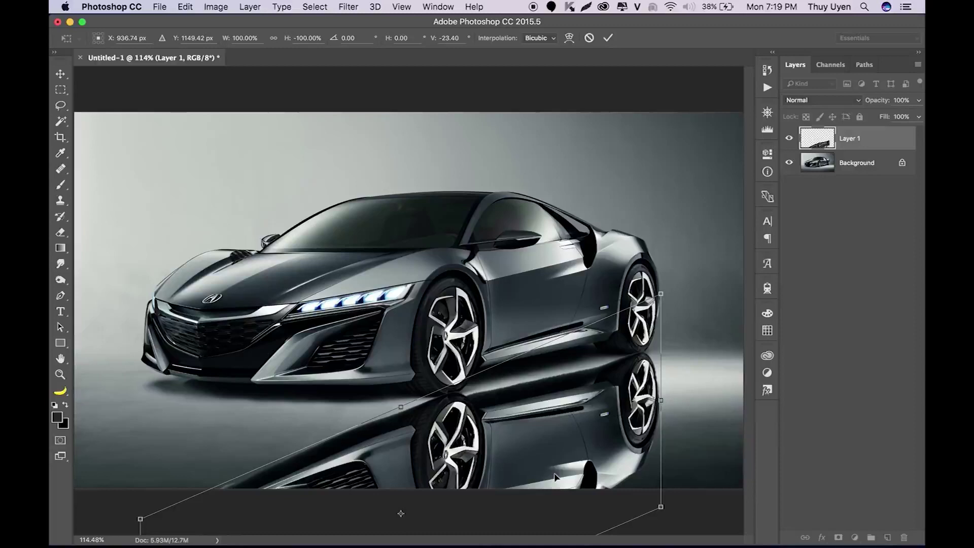
key("Return")
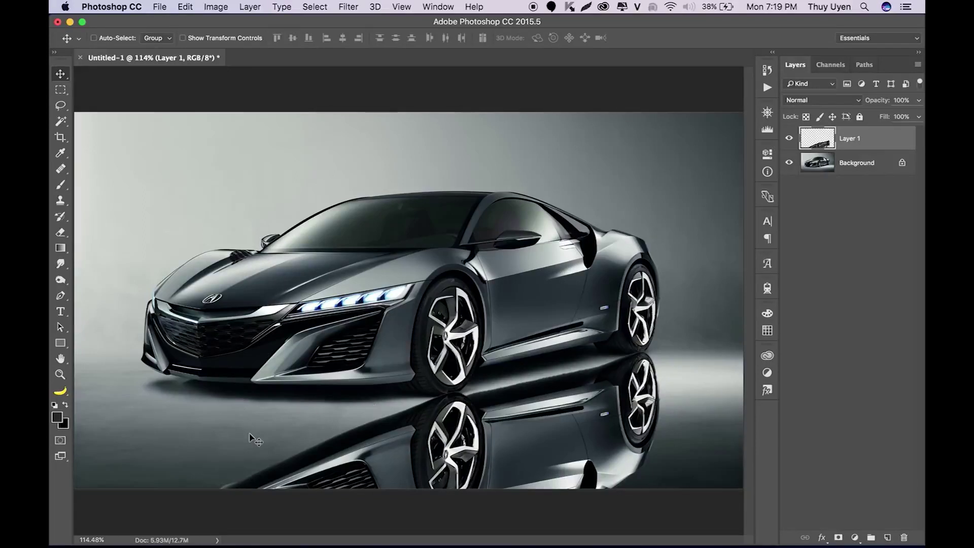
key("ctrl+1")
key("ctrl+minus")
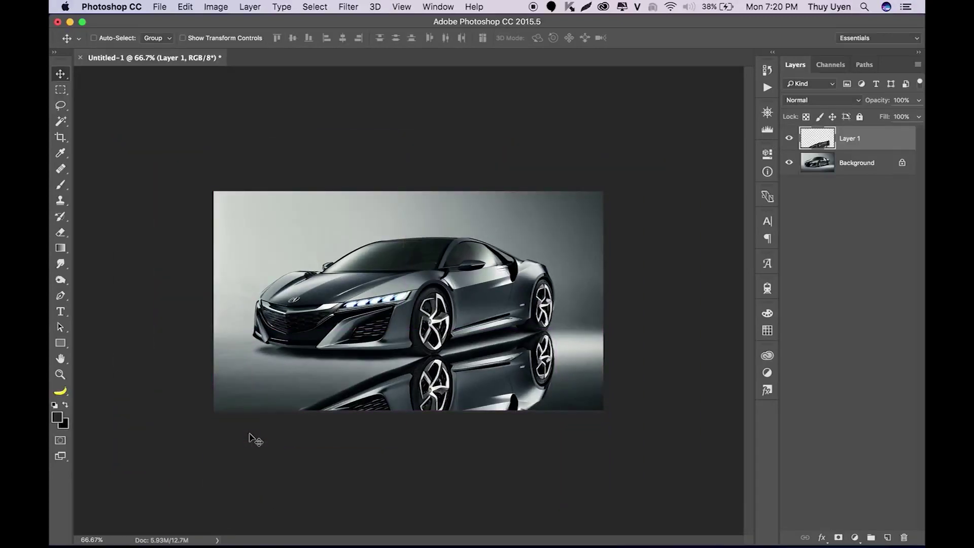
Start Puppet Warp on the reflection with Show Mesh on, and zoom in.
left_click(186, 7)
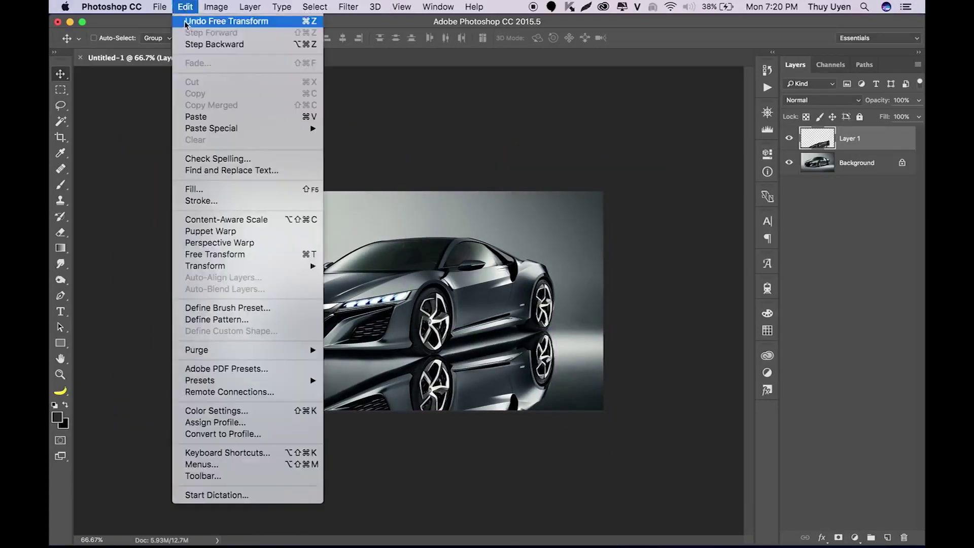
left_click(211, 230)
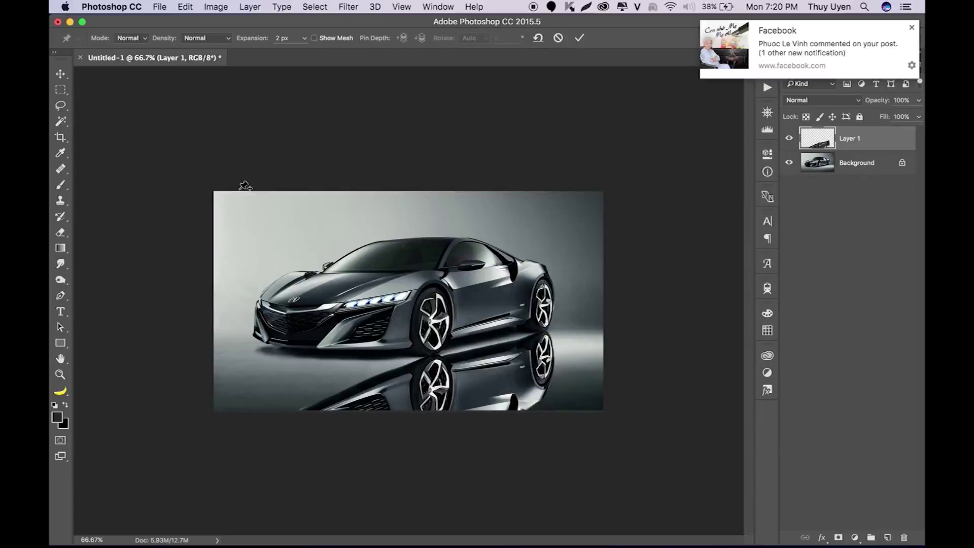
left_click(911, 27)
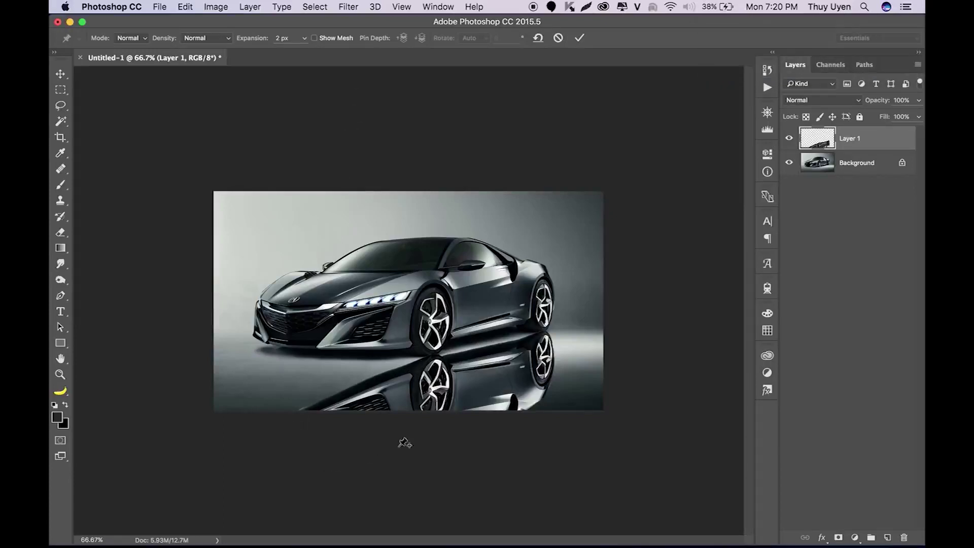
left_click(315, 38)
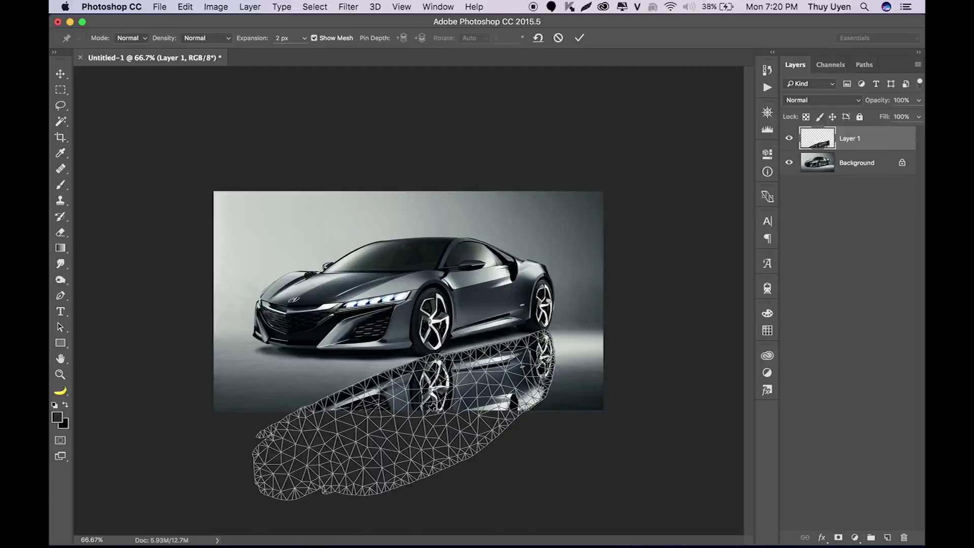
key("super+plus")
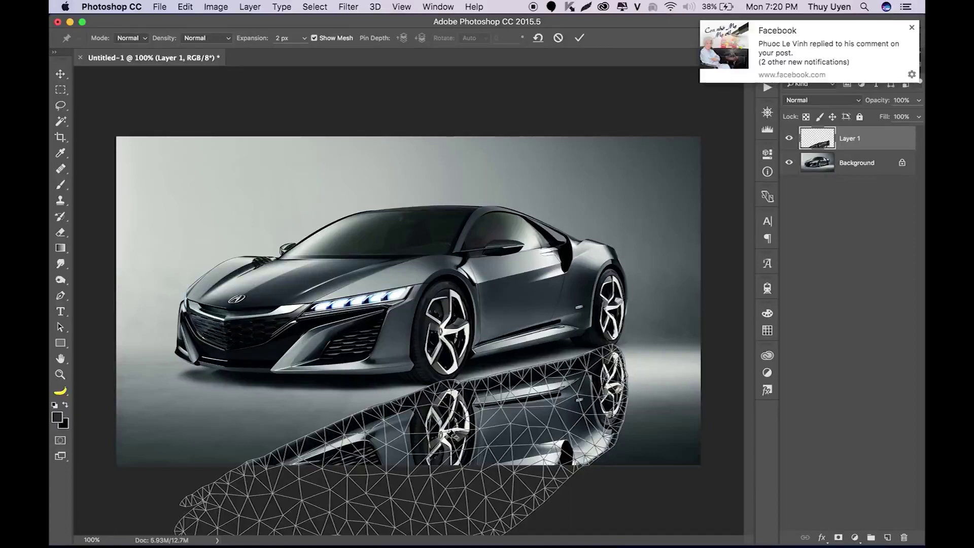
Pin the reflection at the front wheel, car body and rear wheel.
left_click(444, 437)
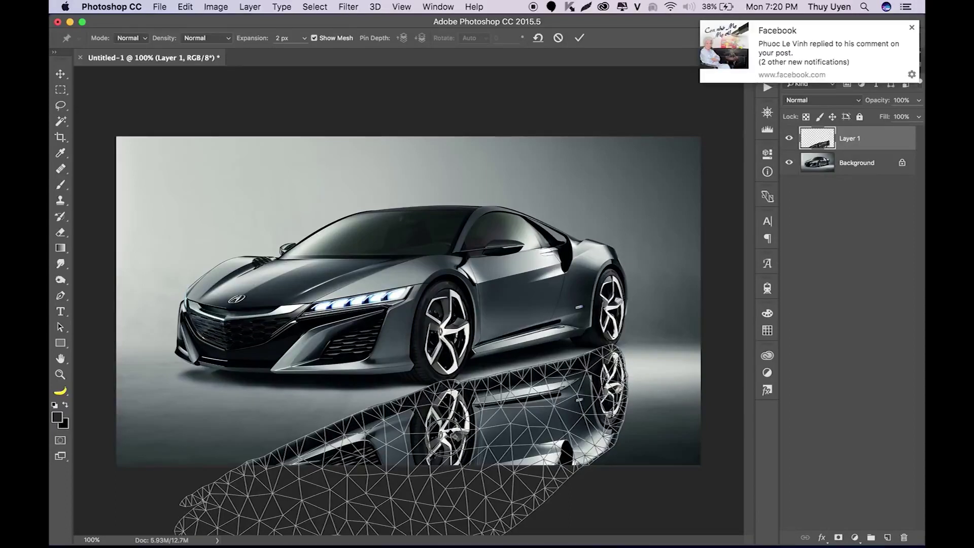
left_click(526, 417)
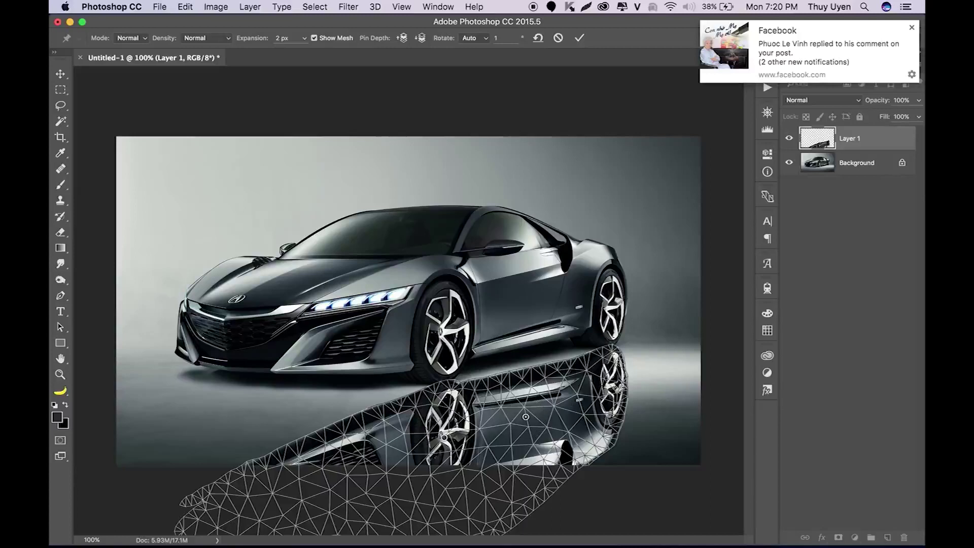
left_click(612, 390)
key("super+minus")
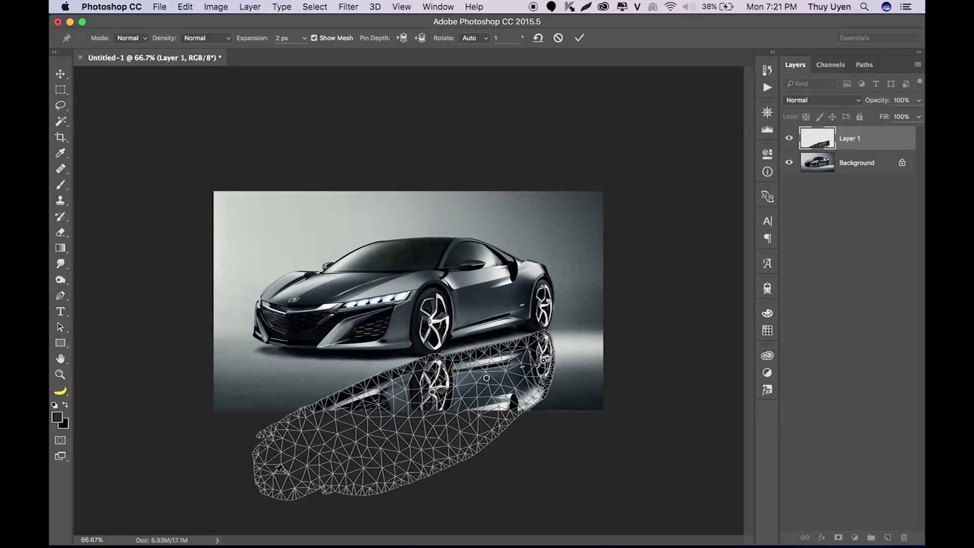
Pin and bend the reflection's front end and front bumper upward.
left_click(279, 467)
mouse_move(279, 467)
left_mouse_down()
mouse_move(269, 401)
mouse_move(252, 380)
left_mouse_up()
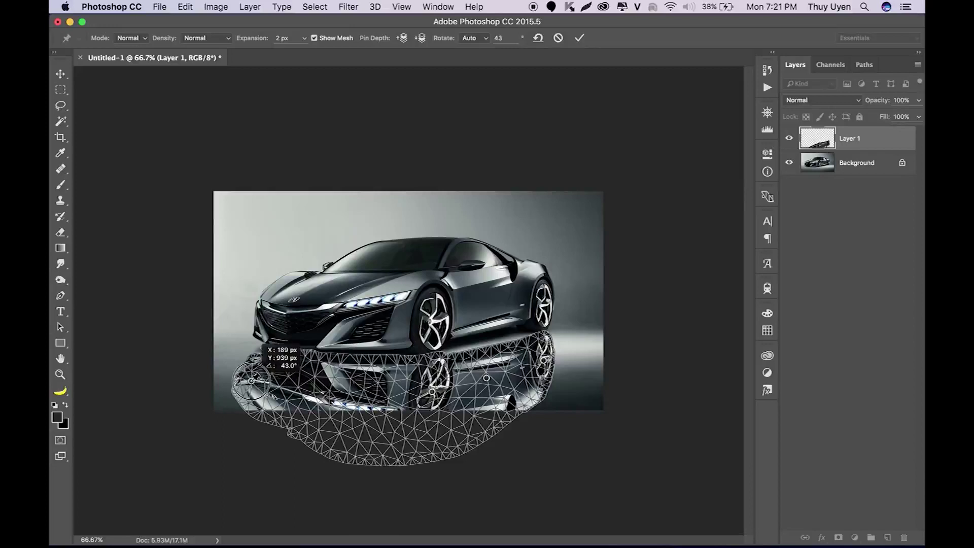
left_click_drag(251, 380, 252, 379)
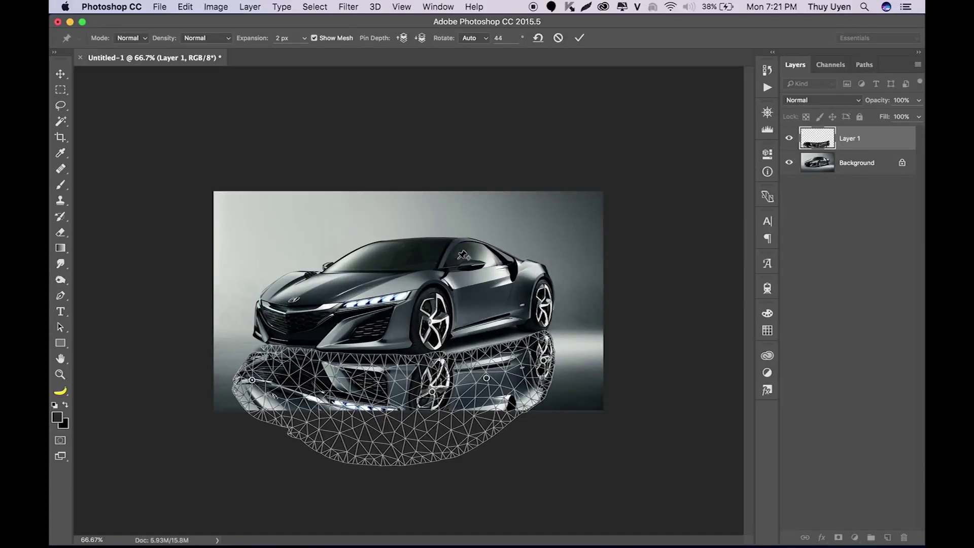
left_click(326, 352)
scroll(408, 302, "up", 3)
scroll(408, 302, "up", 2)
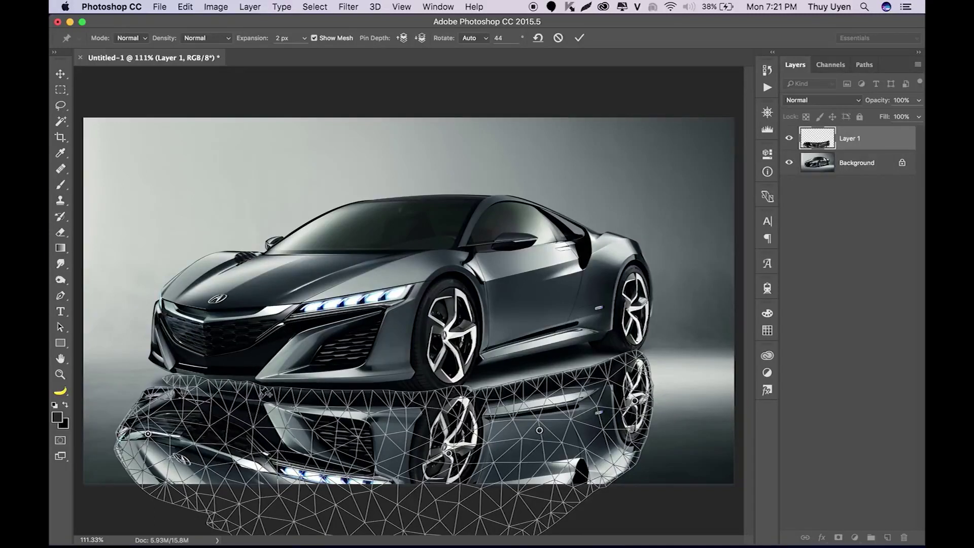
left_click_drag(281, 444, 260, 444)
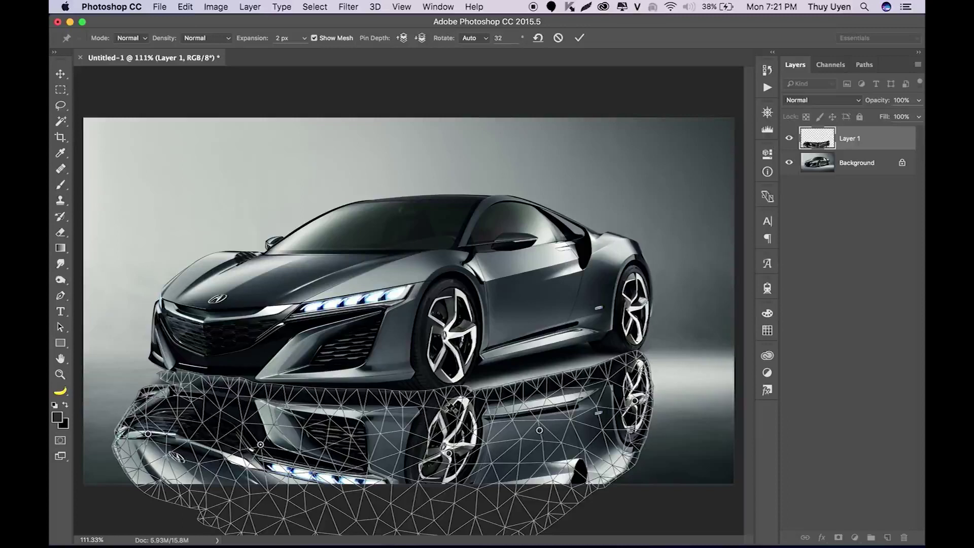
Adjust the body, wheel and bumper pins, then compare the warp with mesh on and off.
left_click_drag(539, 430, 537, 420)
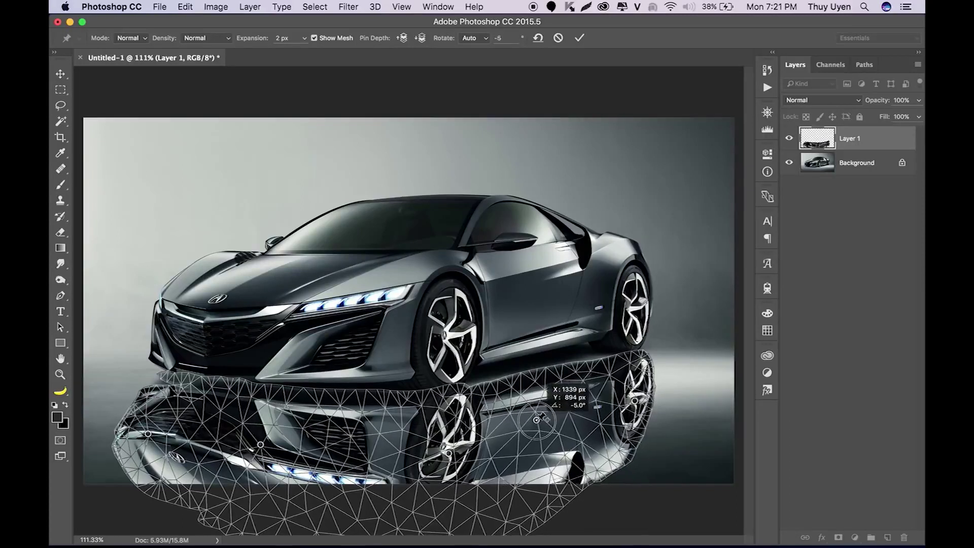
left_click_drag(449, 453, 438, 453)
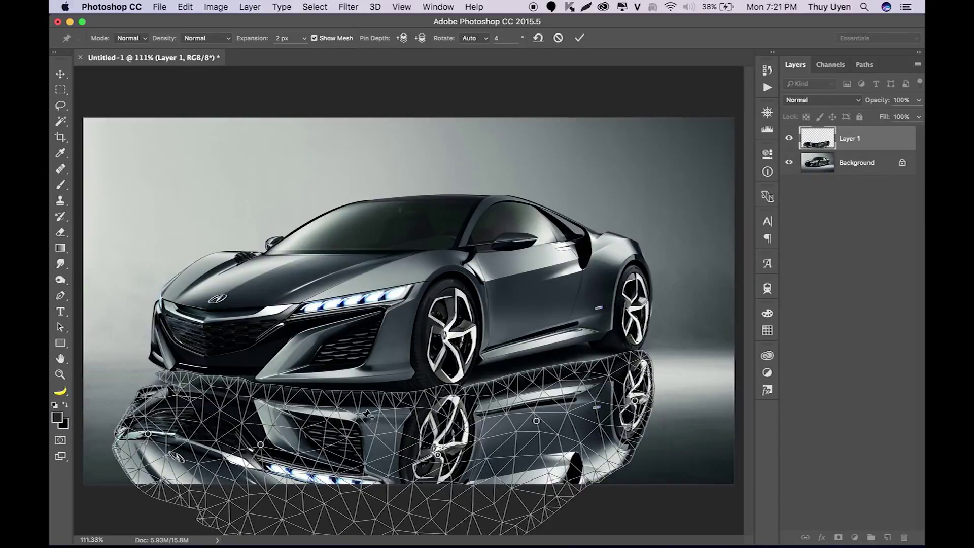
left_click_drag(367, 415, 360, 412)
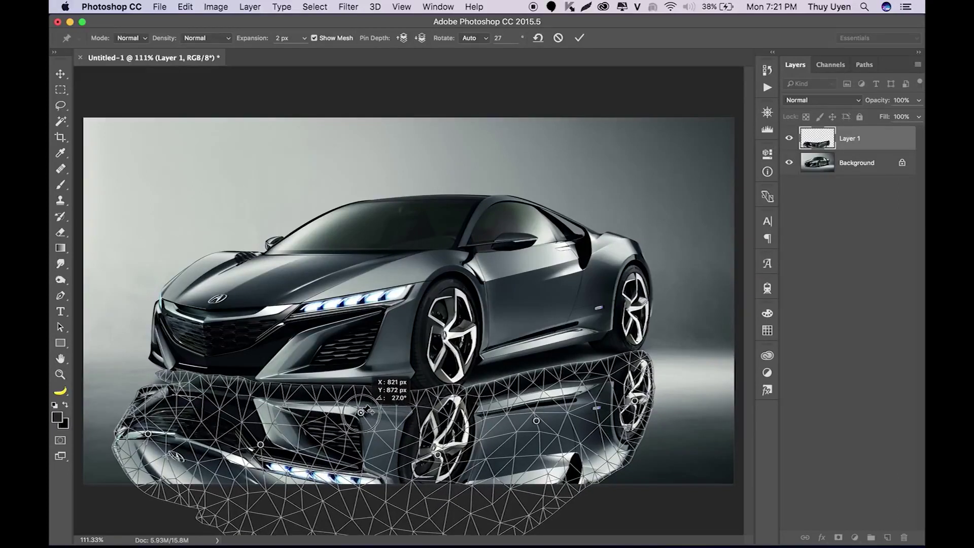
key("cmd+z")
left_click_drag(365, 456, 363, 458)
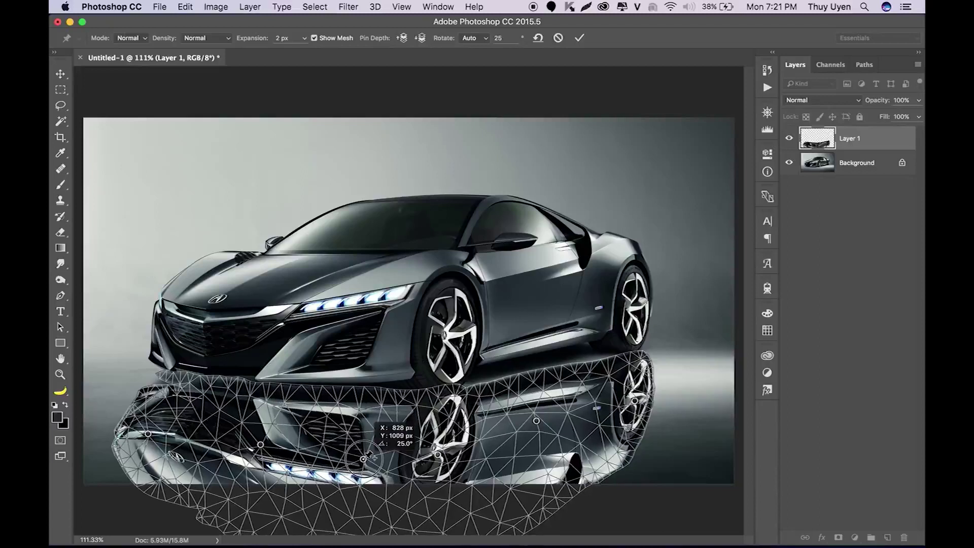
left_click(314, 40)
left_click(314, 38)
left_click(316, 39)
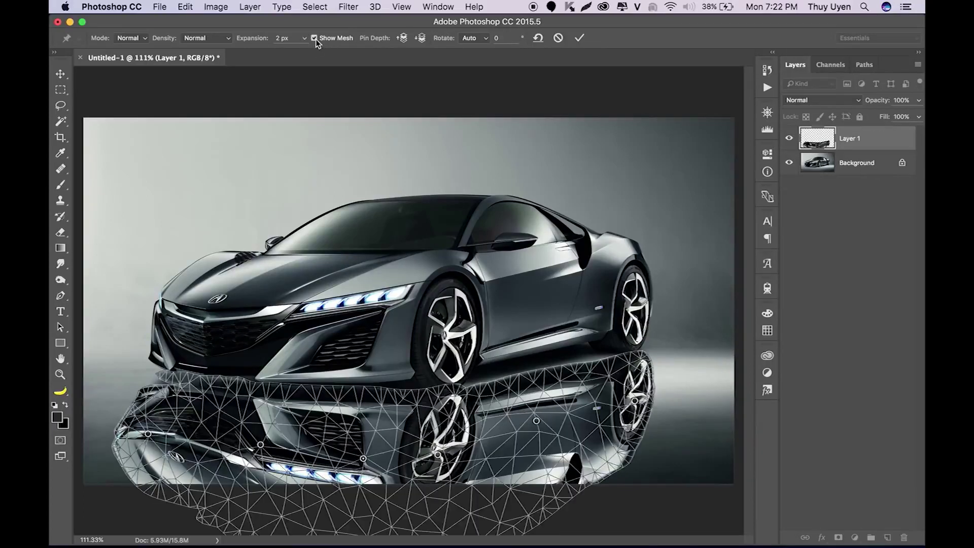
left_click(315, 40)
Add and rotate a pin on the wheel reflection, then preview without the mesh.
left_click(434, 460)
left_click_drag(440, 459, 440, 461)
left_click(315, 38)
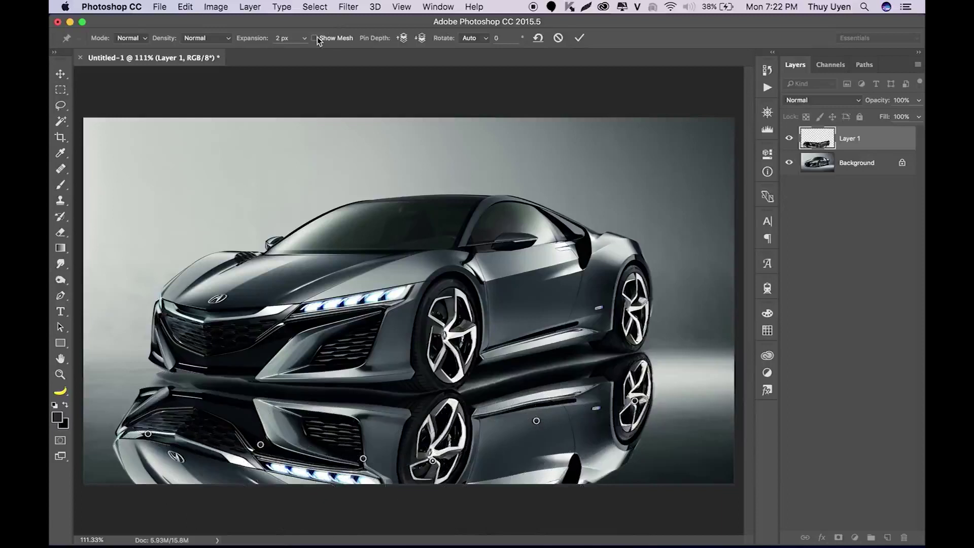
left_click(315, 39)
left_click(315, 38)
Commit the puppet warp and switch the reflection layer into Warp transform mode.
left_click(315, 38)
key("Return")
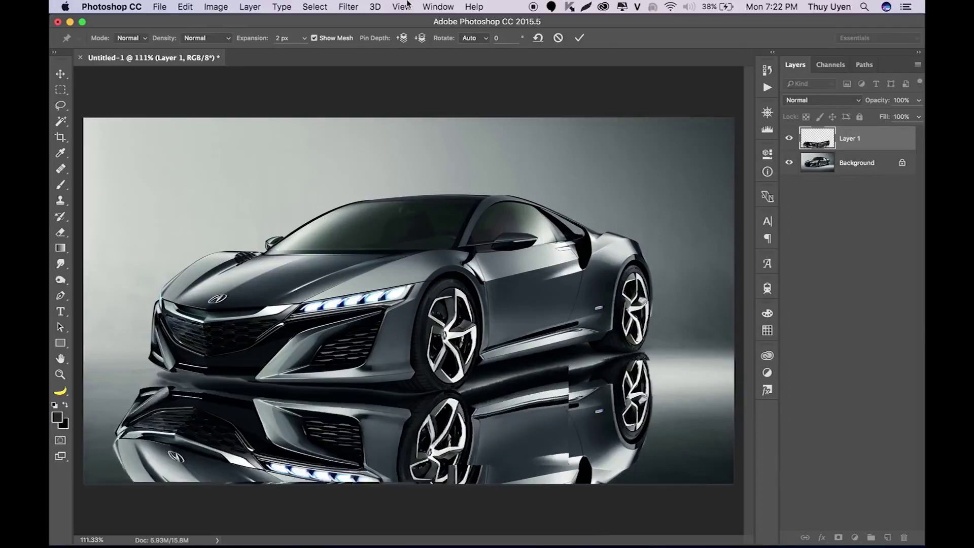
key("super")
key("super+t")
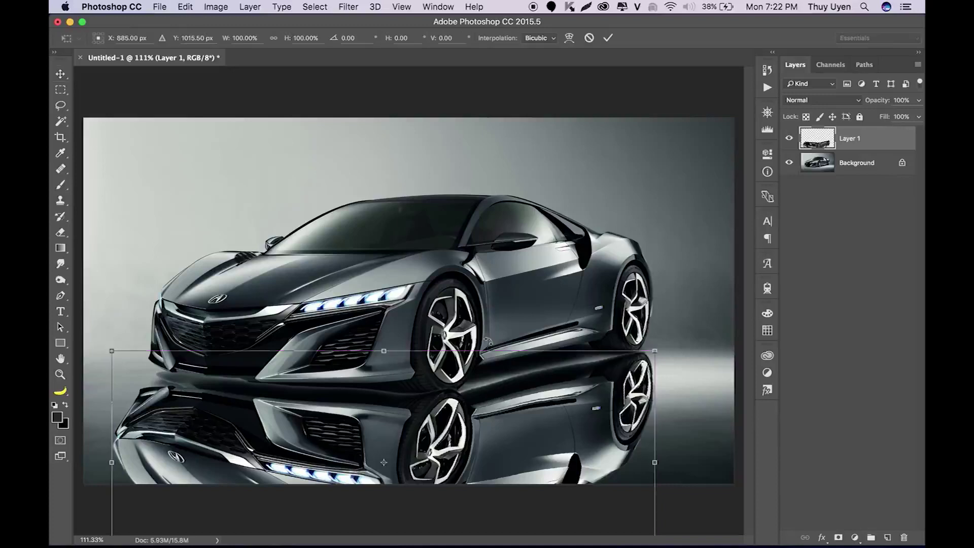
right_click(523, 424)
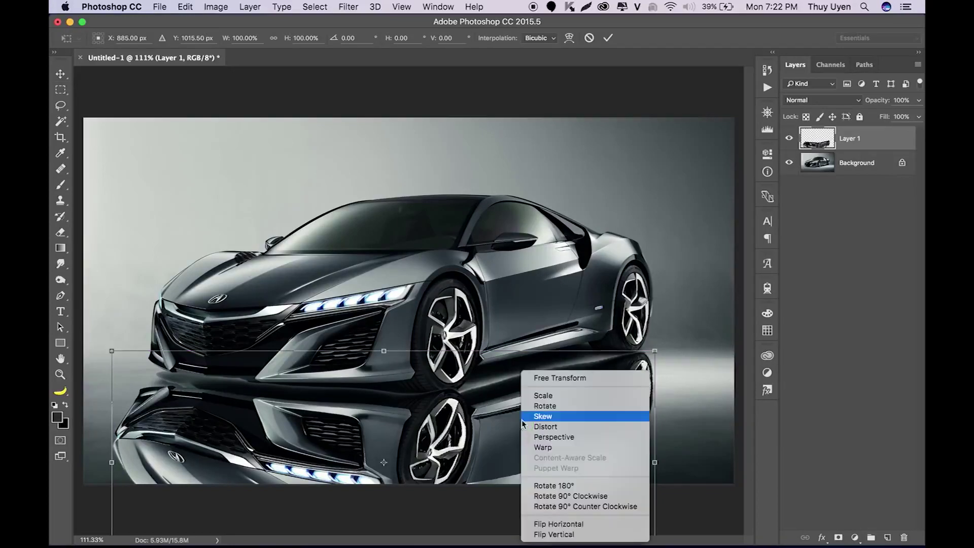
left_click(544, 449)
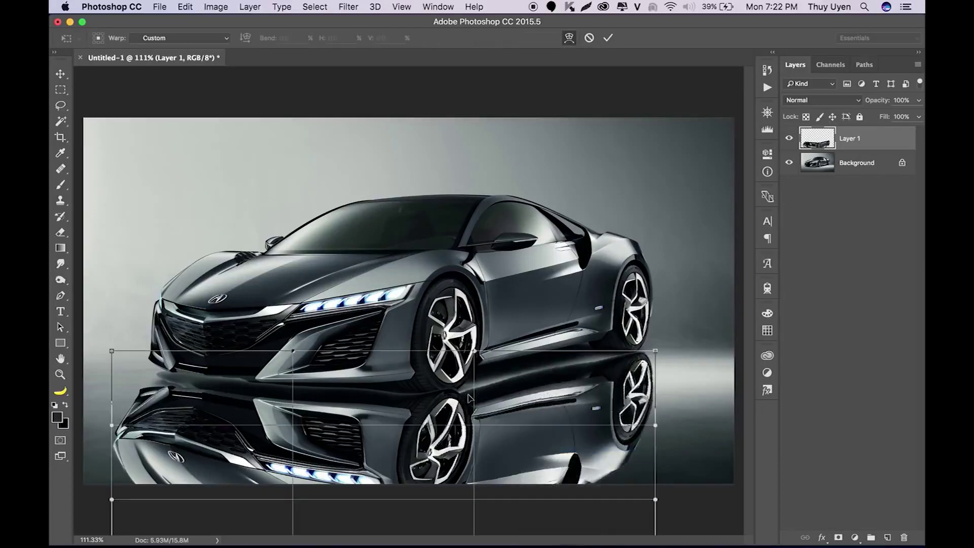
Warp the reflection's wheel area, right edge and bottom-right corner to fit under the car, and commit it.
left_click_drag(468, 397, 467, 404)
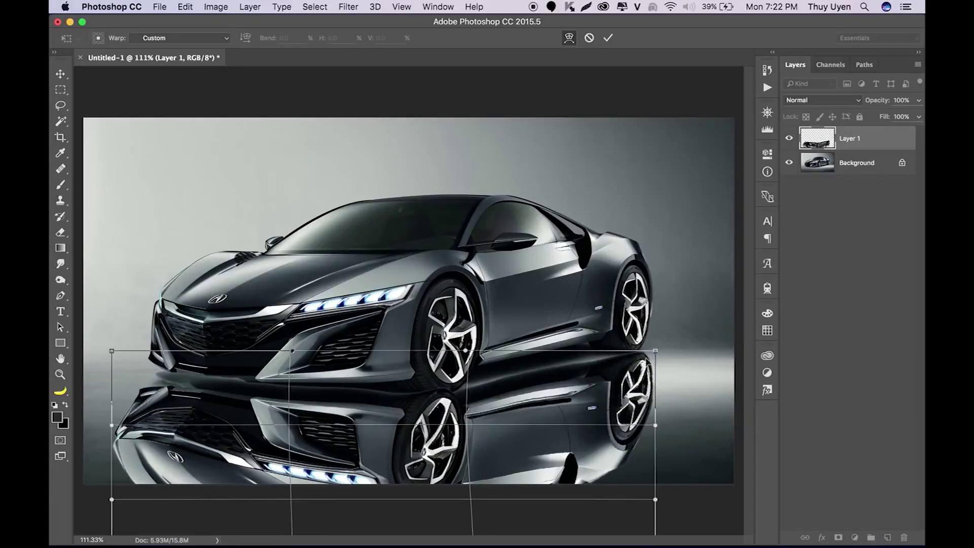
left_click_drag(641, 370, 635, 385)
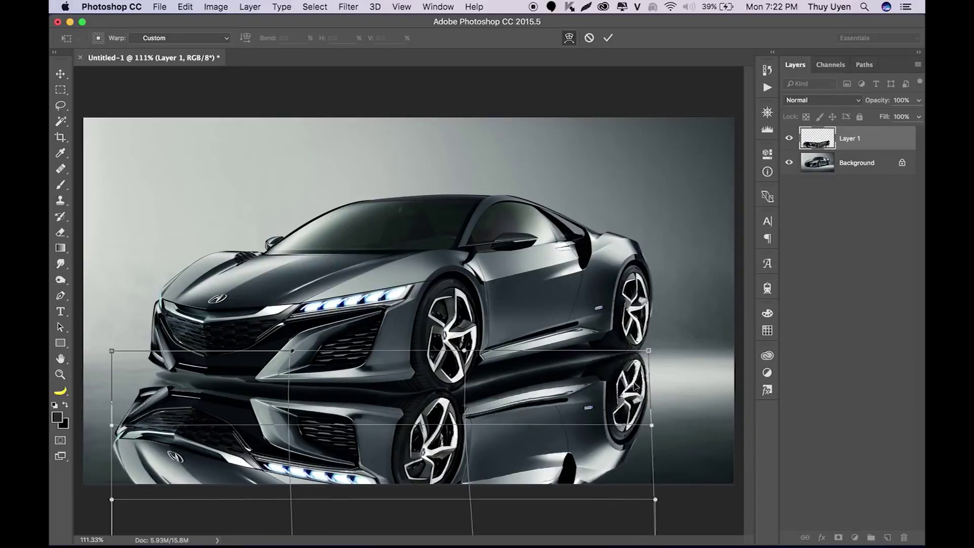
left_click_drag(656, 500, 650, 496)
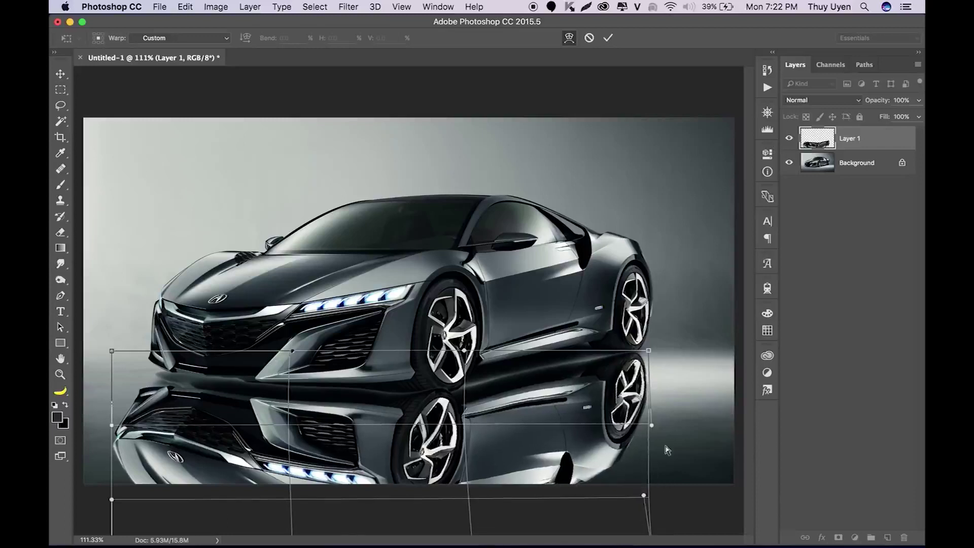
left_click_drag(641, 428, 628, 452)
left_click_drag(648, 496, 654, 493)
left_click_drag(644, 428, 642, 431)
left_click_drag(654, 493, 668, 487)
left_click_drag(362, 403, 367, 401)
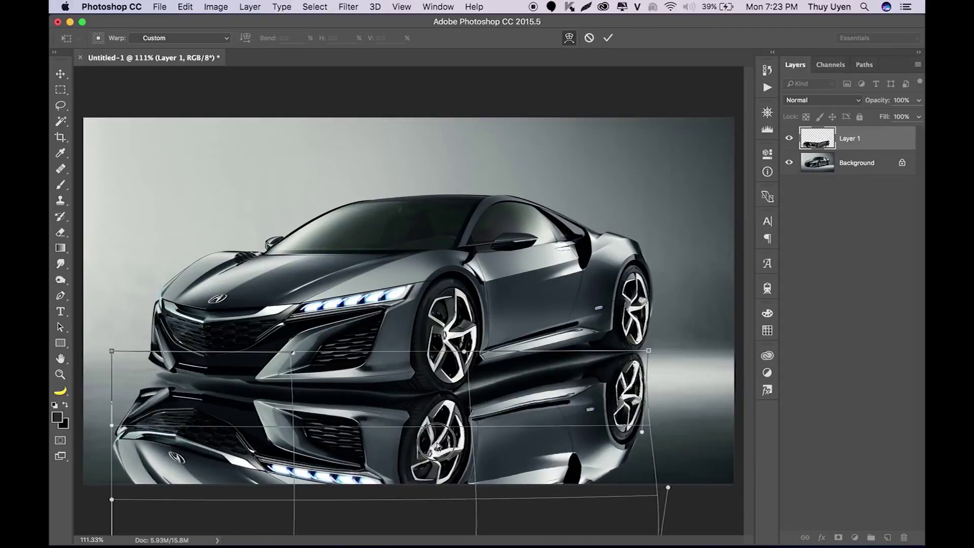
mouse_move(555, 392)
left_mouse_down()
mouse_move(471, 423)
mouse_move(446, 412)
left_mouse_up()
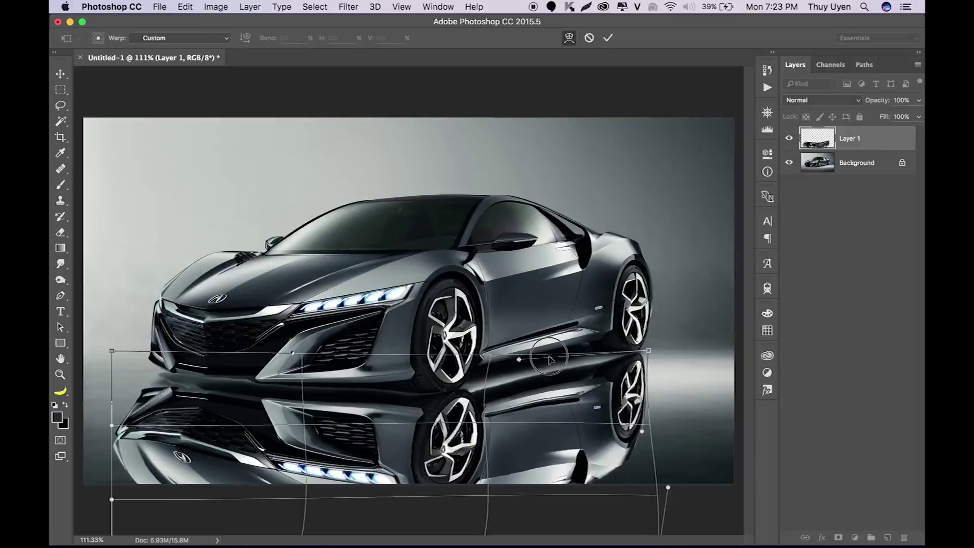
key("Return")
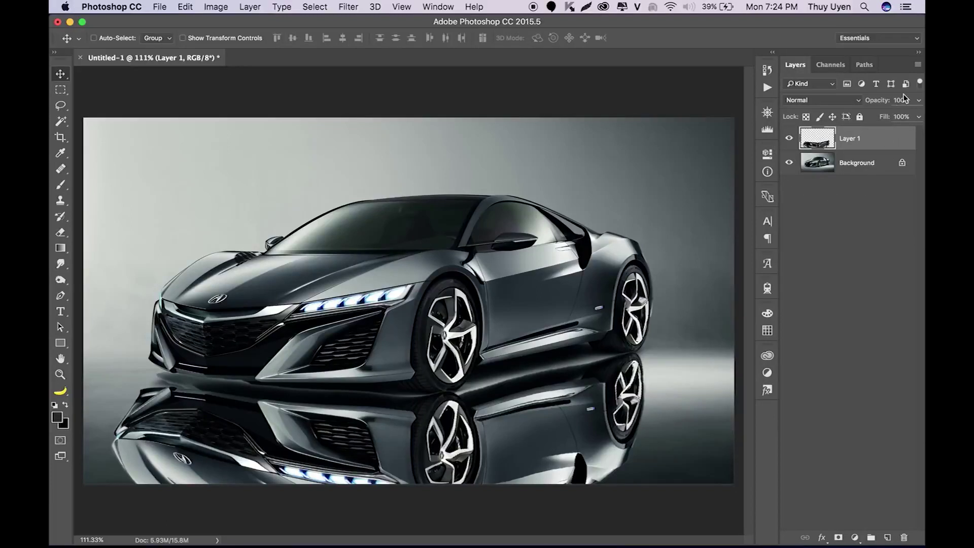
Lower the reflection layer's opacity to 30%.
key("3")
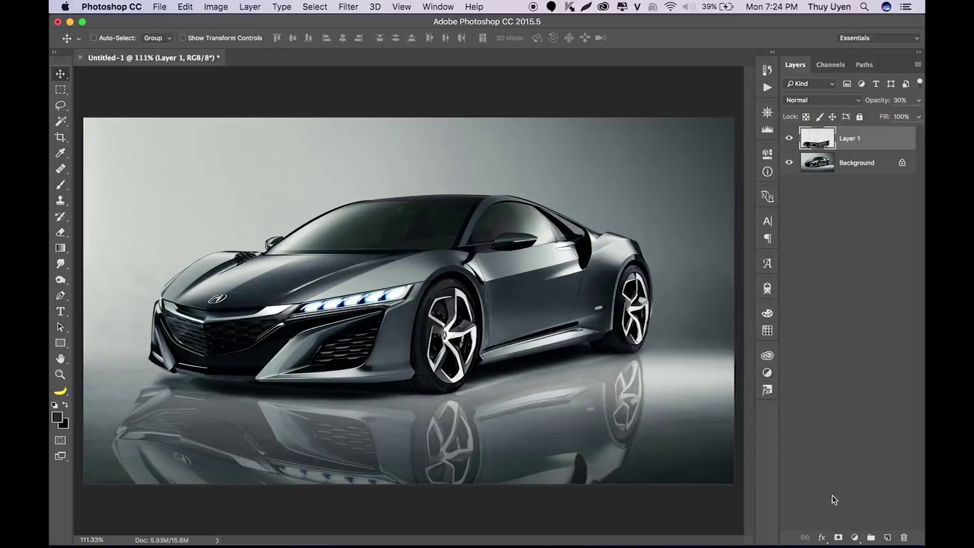
left_click(836, 529)
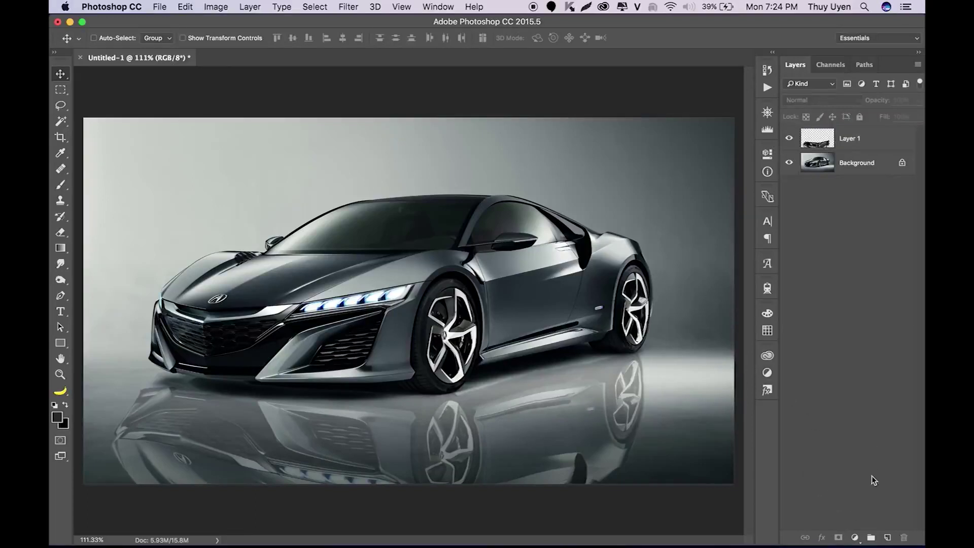
left_click(884, 146)
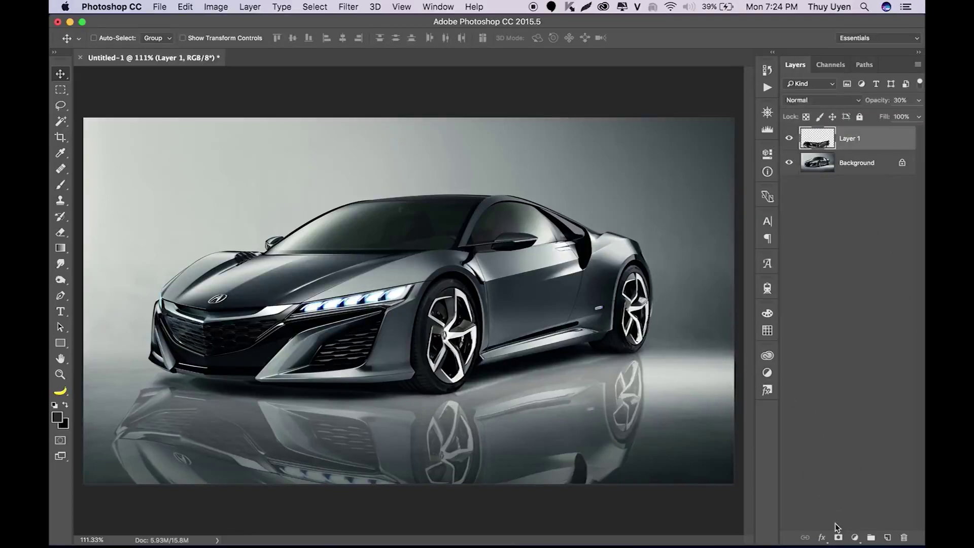
Add a layer mask and draw a bottom-up gradient to fade the reflection toward the wheels.
left_click(838, 536)
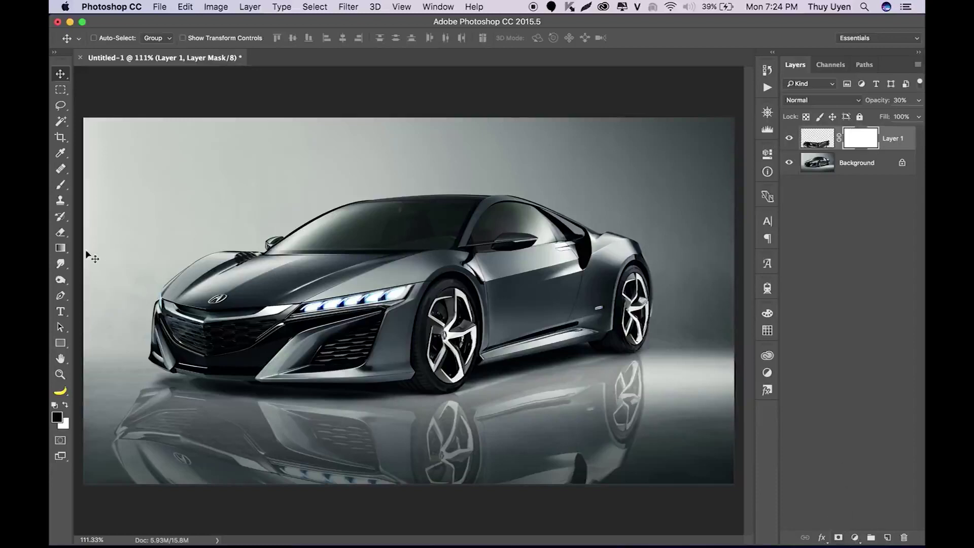
left_click(61, 248)
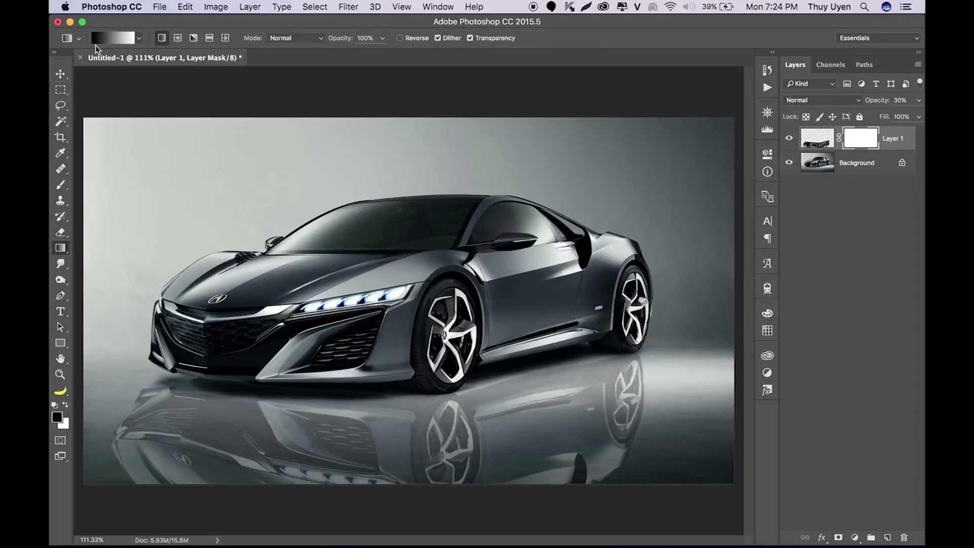
left_click_drag(444, 471, 443, 351)
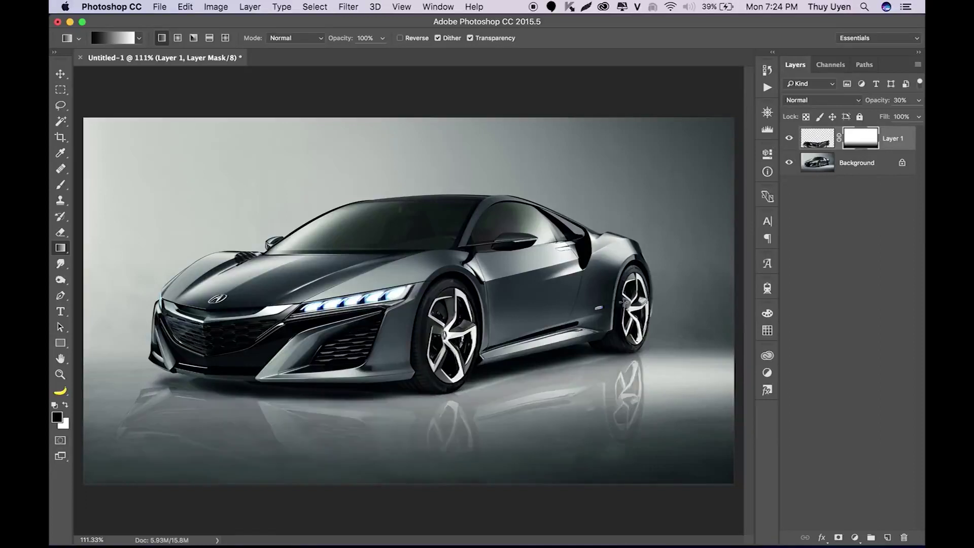
left_click_drag(448, 460, 443, 361)
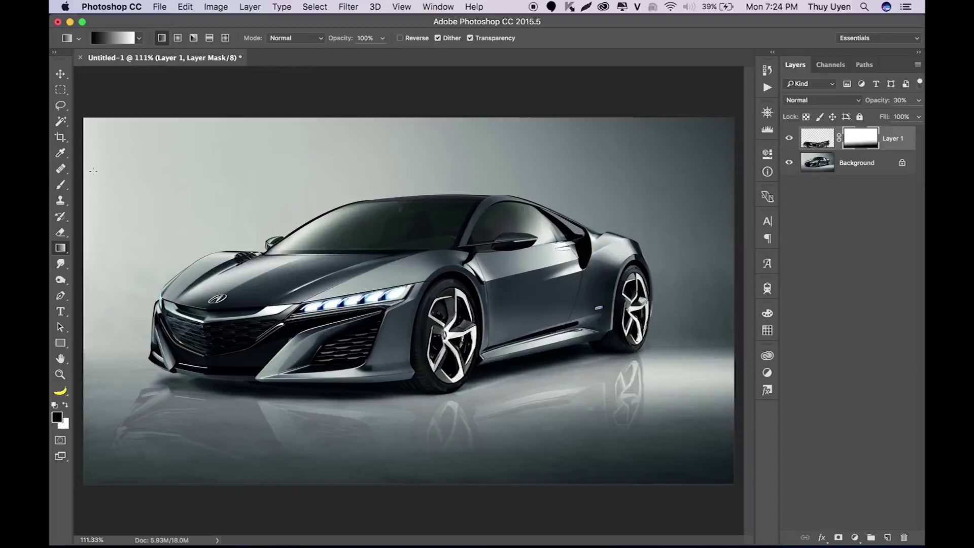
Paint the mask's lower area with a 400 px soft round brush, then view at 100%.
left_click_drag(65, 186, 98, 183)
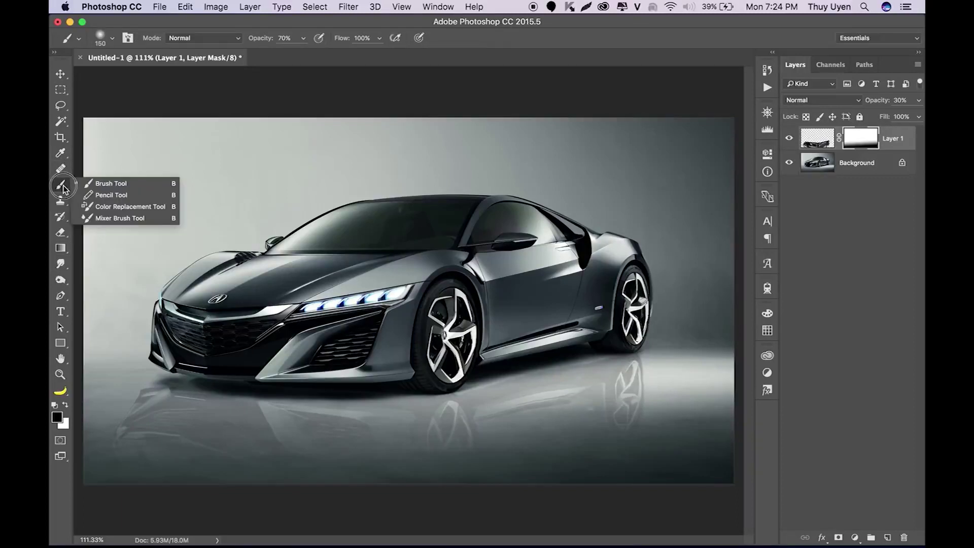
left_click(113, 38)
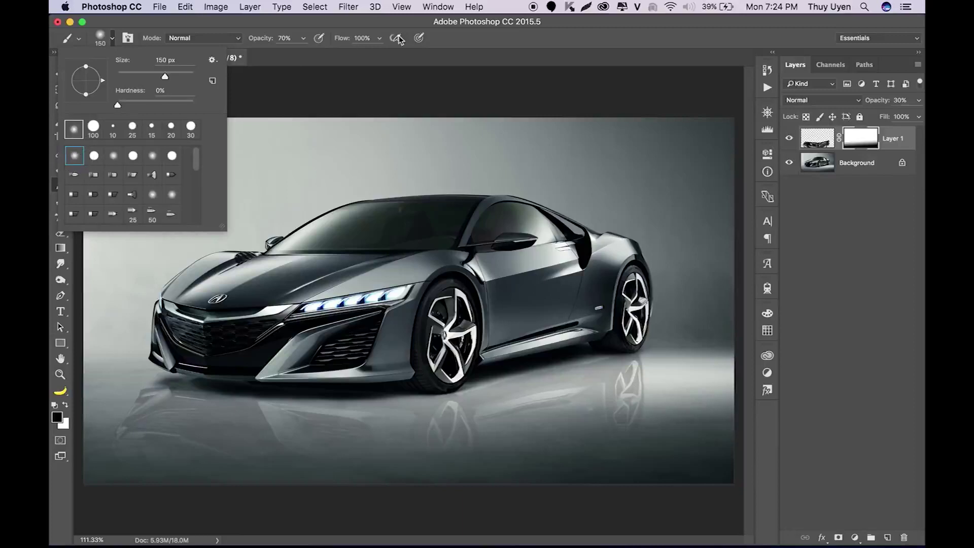
left_click(473, 39)
key("bracketright")
key("bracketright")
key("bracketright")
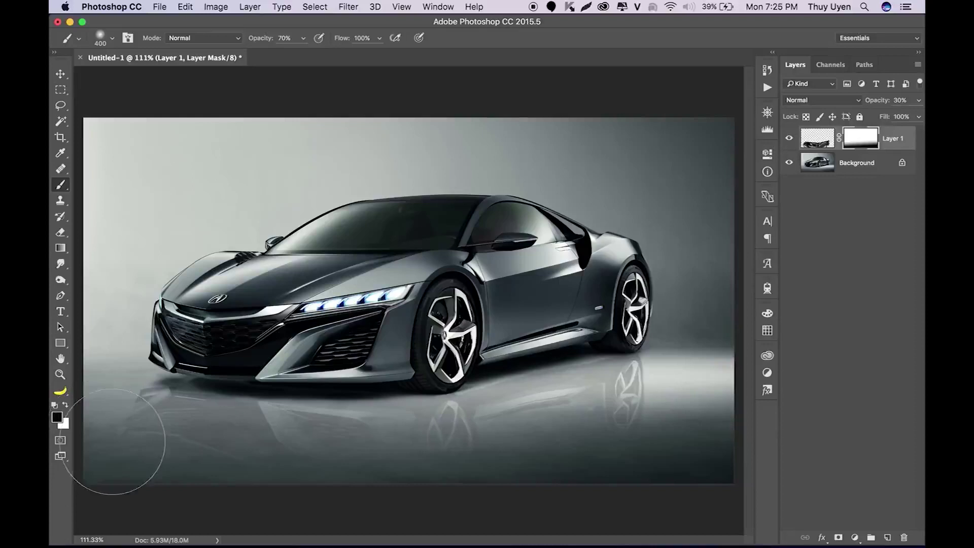
mouse_move(117, 454)
left_mouse_down()
mouse_move(174, 473)
mouse_move(588, 478)
mouse_move(659, 450)
left_mouse_up()
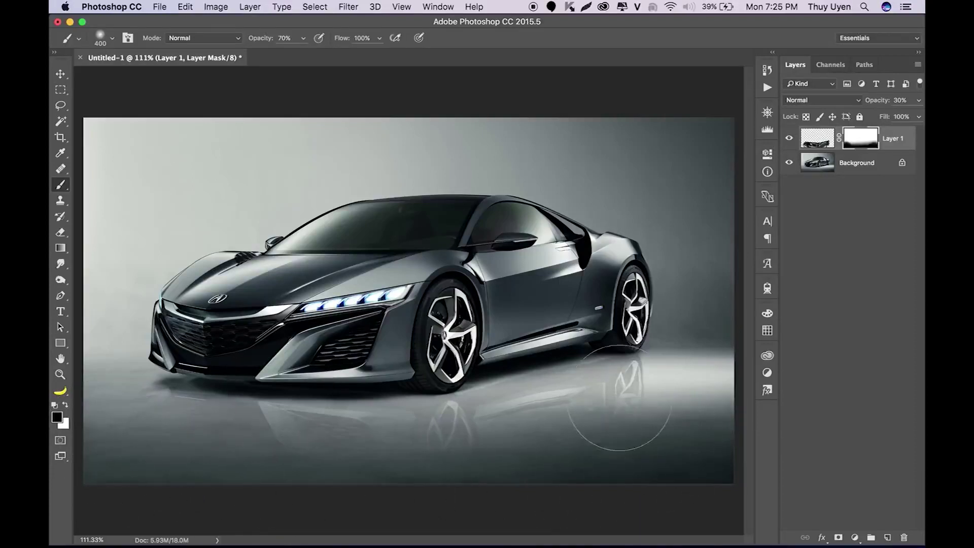
key("v")
key("super+1")
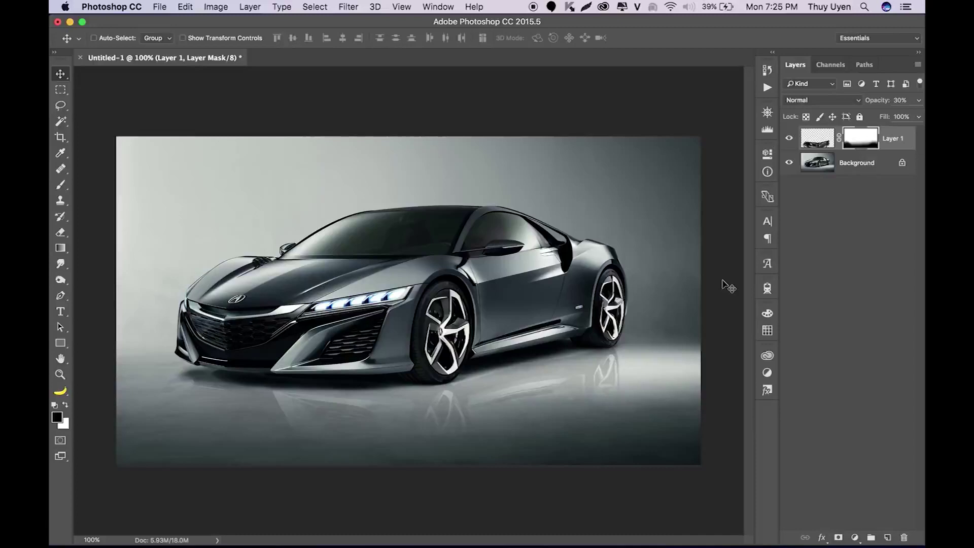